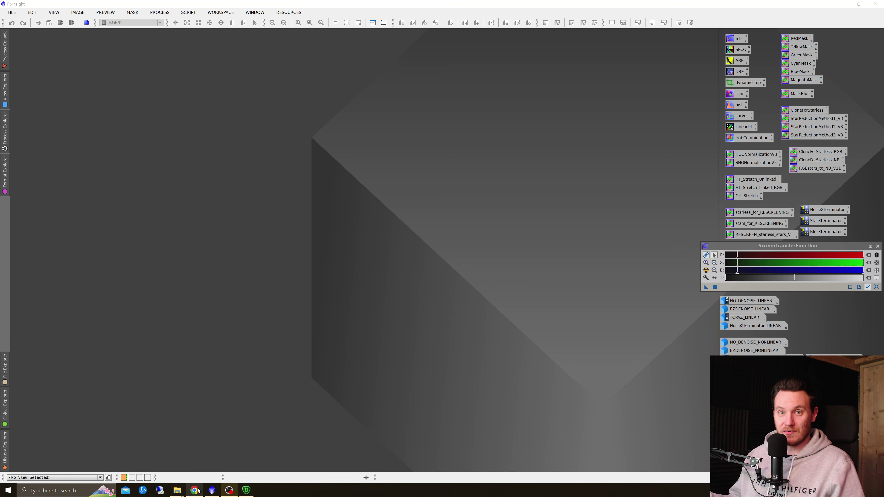
mouse_move(198, 490)
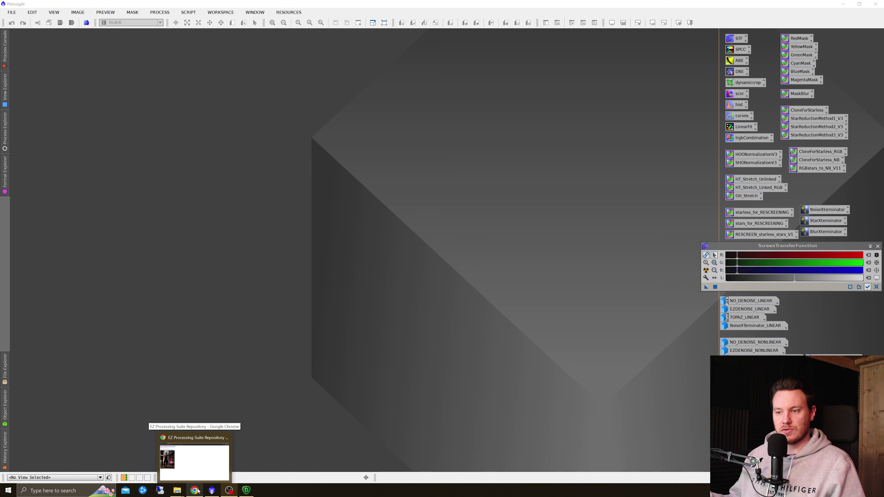
click(198, 490)
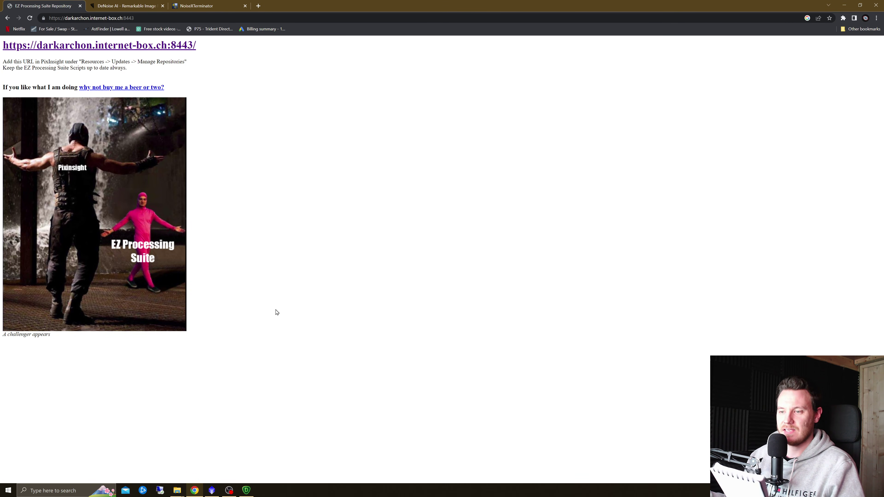
click(211, 487)
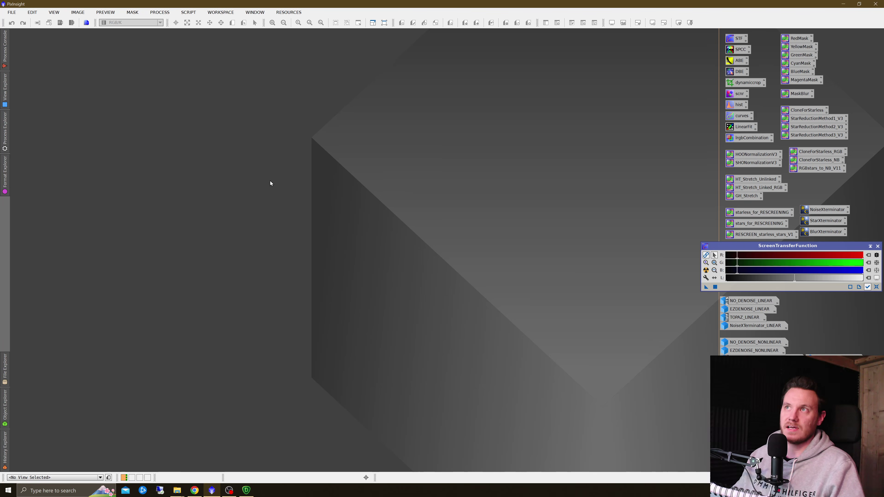
click(290, 15)
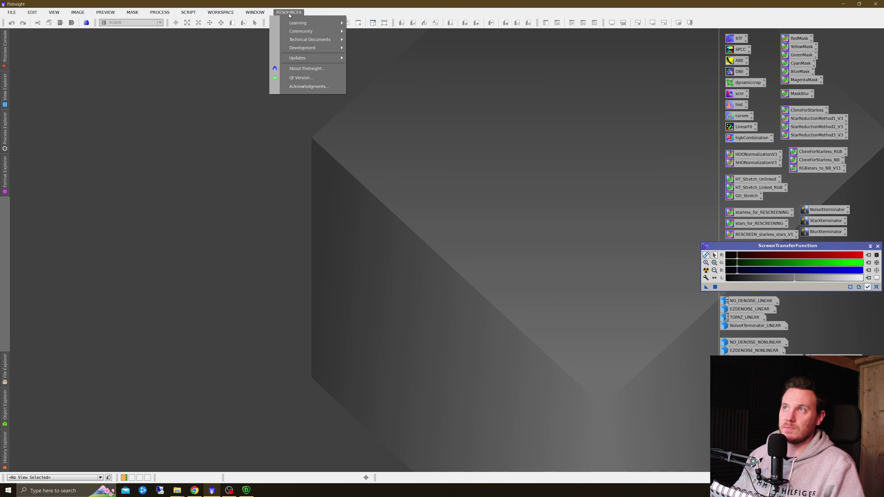
mouse_move(325, 62)
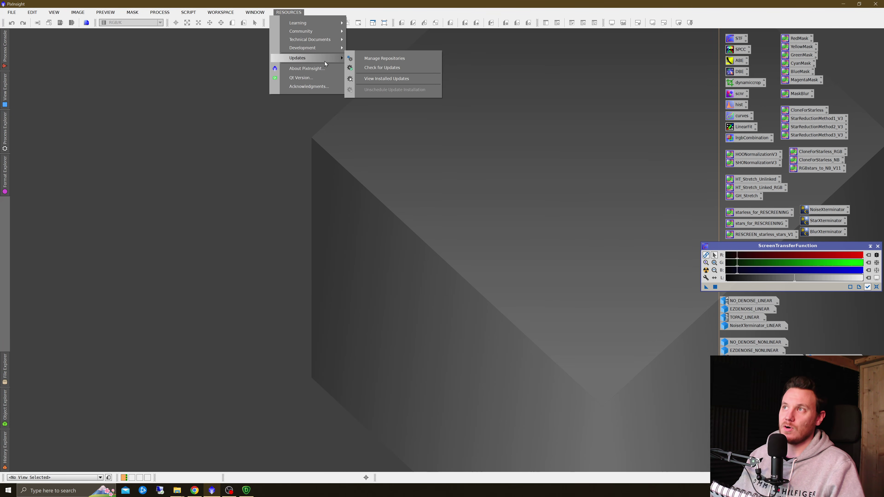
click(374, 59)
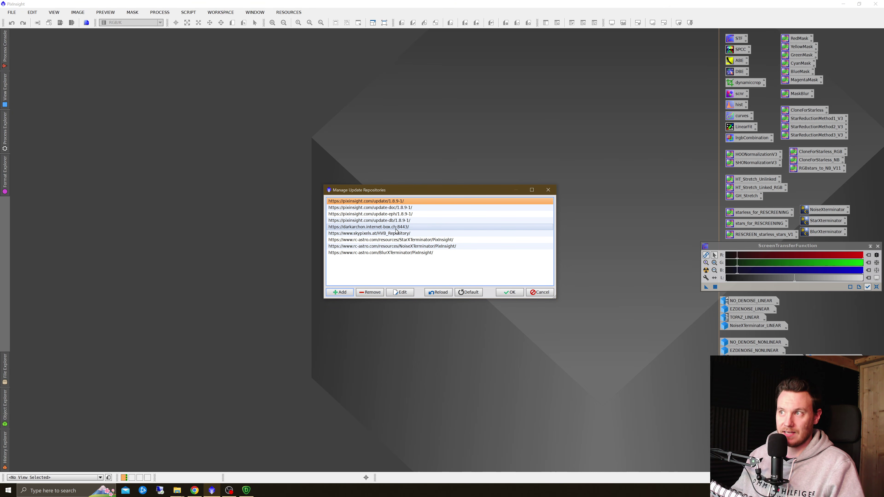
click(548, 191)
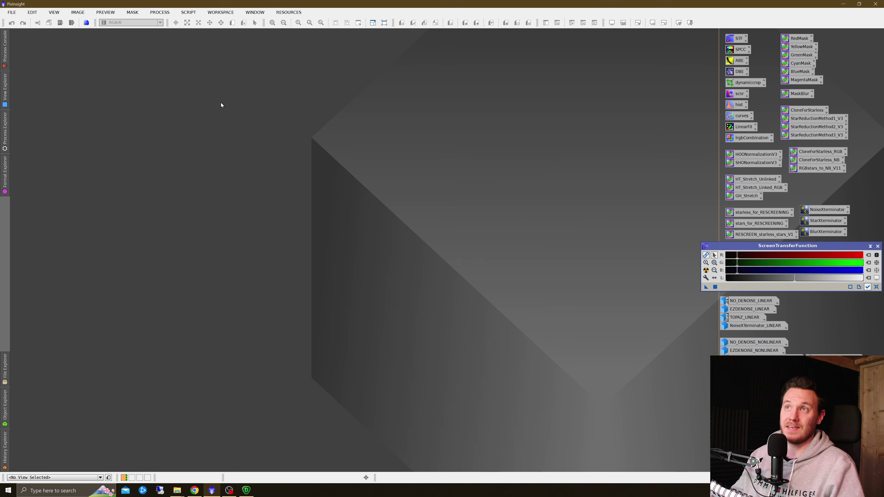
- Look through the scripts available in PixInsight's EZ Processing Suite
click(189, 12)
mouse_move(250, 61)
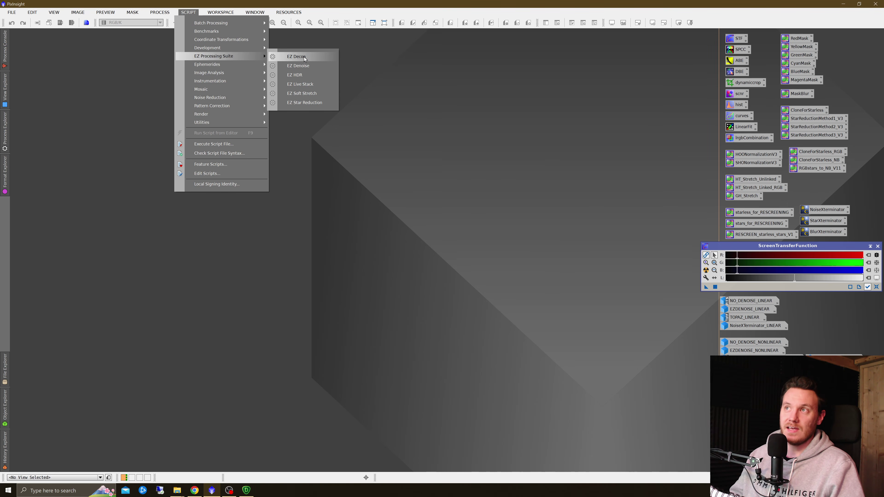
click(351, 149)
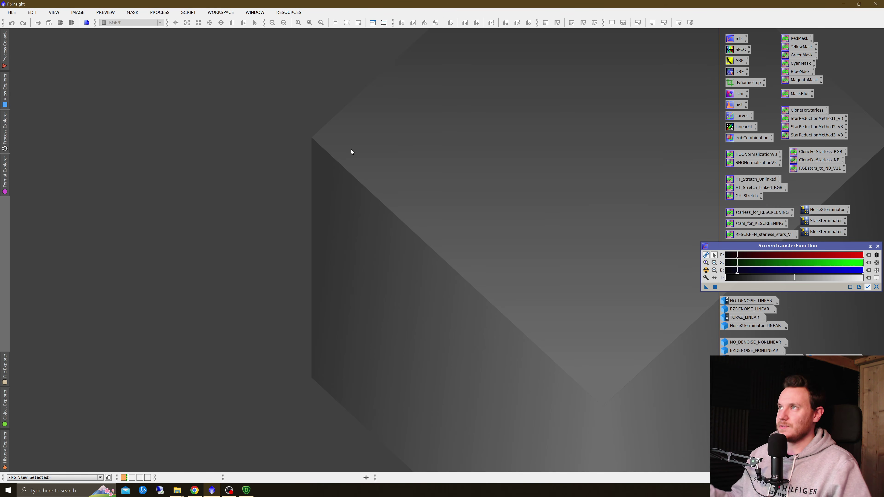
- Switch to Chrome and review the Topaz Labs product page for the DeNoise AI pricing and bundle options
click(194, 490)
click(115, 4)
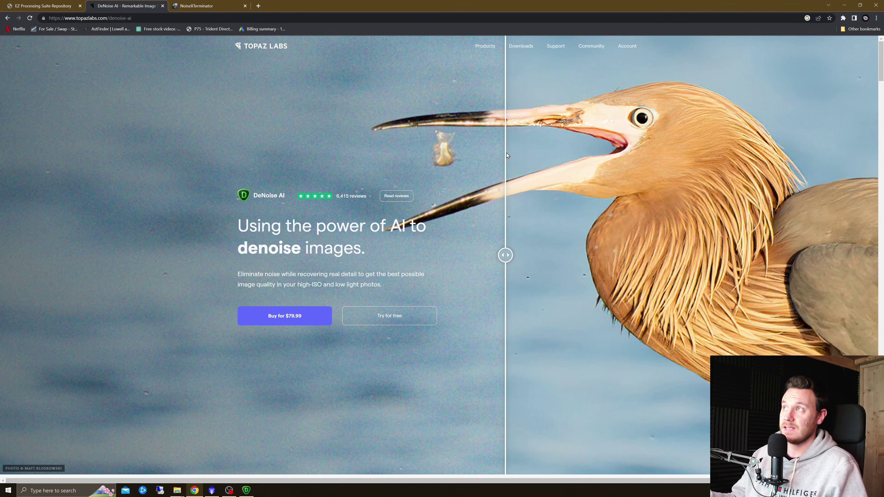
click(488, 49)
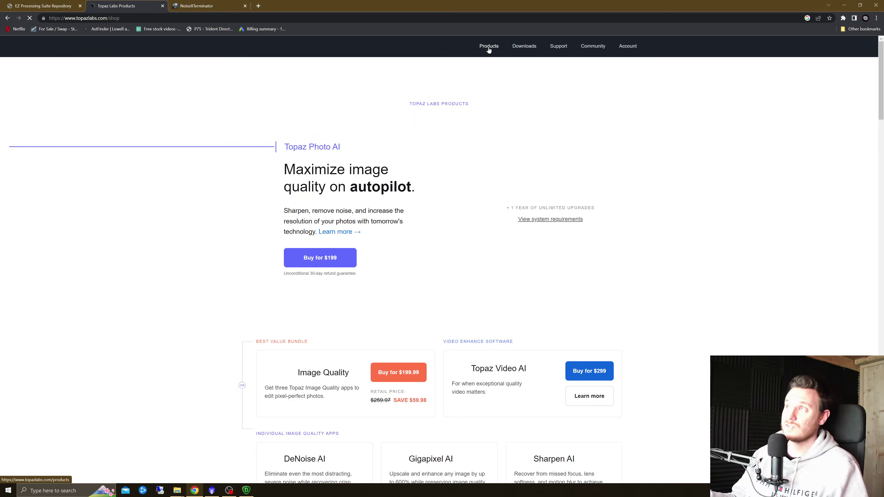
scroll(414, 249, down, 5)
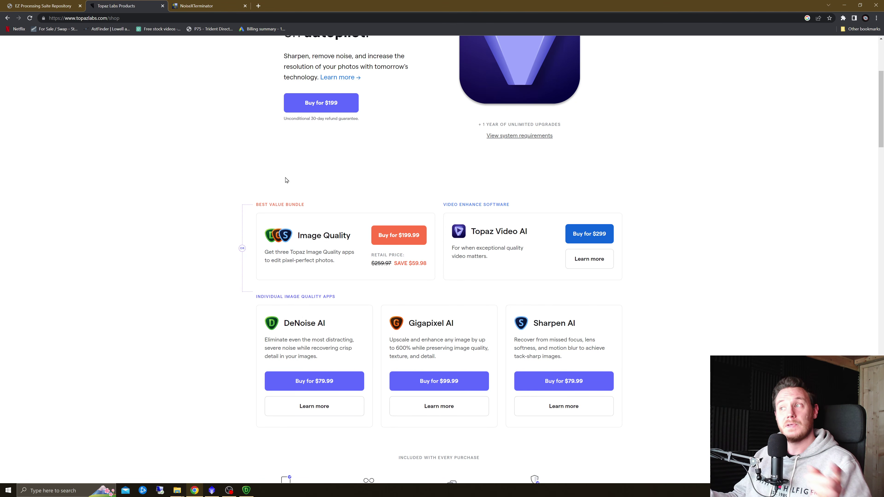
- Review the NoiseXTerminator purchase page for its licence price and the discount for owners of other RC Astro products
click(233, 5)
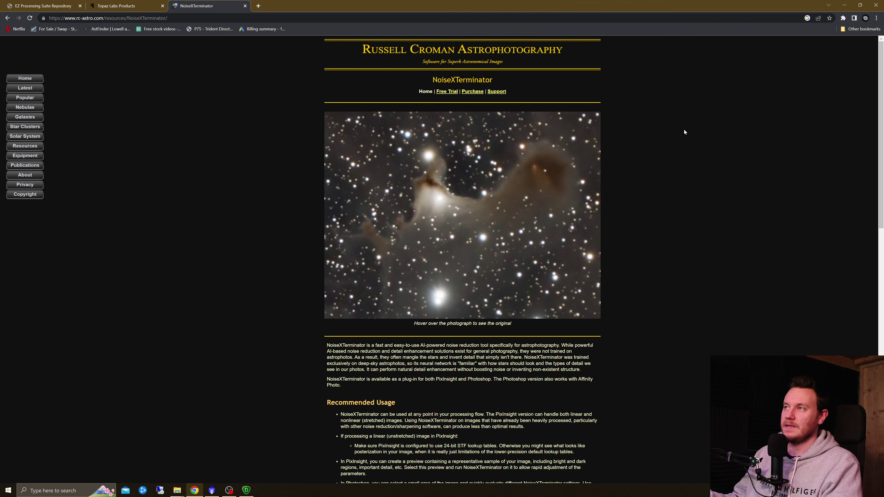
click(472, 91)
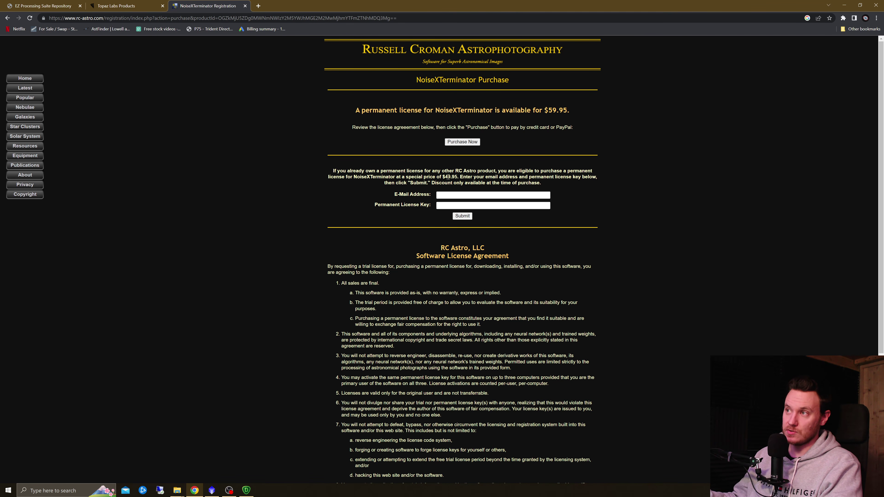
drag(446, 177, 461, 177)
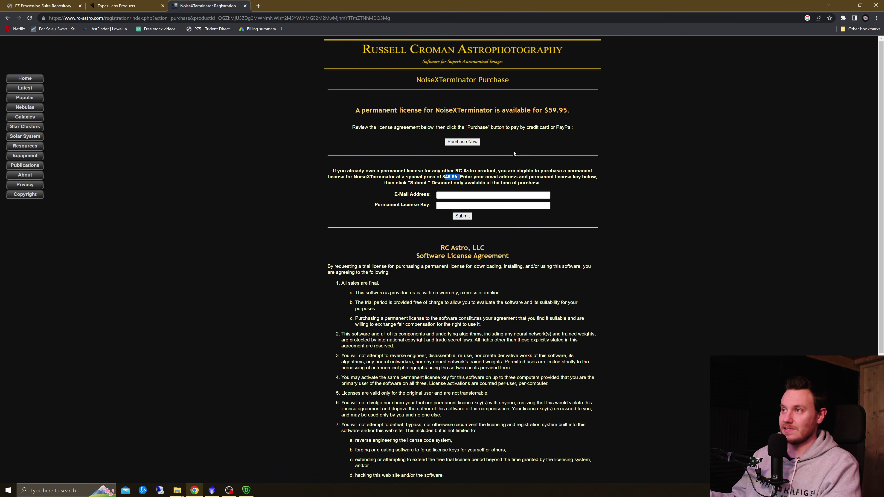
click(608, 169)
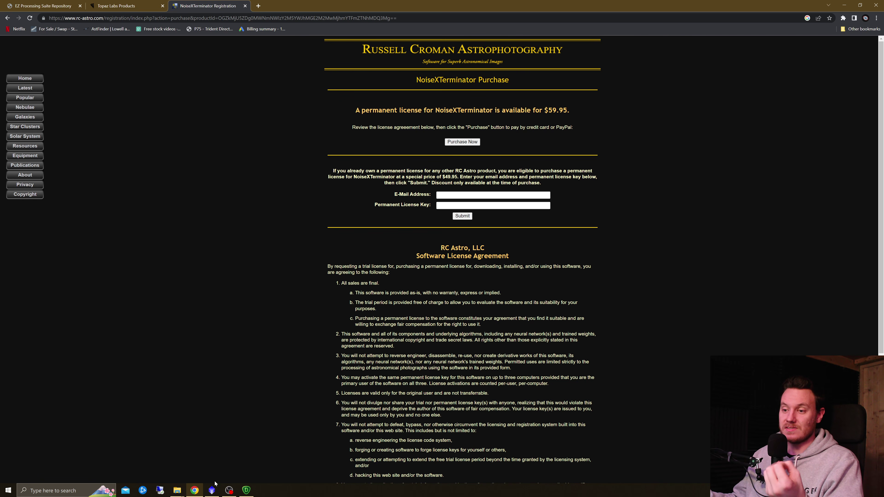
- Switch to PixInsight and open the NO_DENOISE_LINEAR, EZDENOISE_LINEAR, TOPAZ_LINEAR and NoiseXTerminator_LINEAR images side by side
click(213, 488)
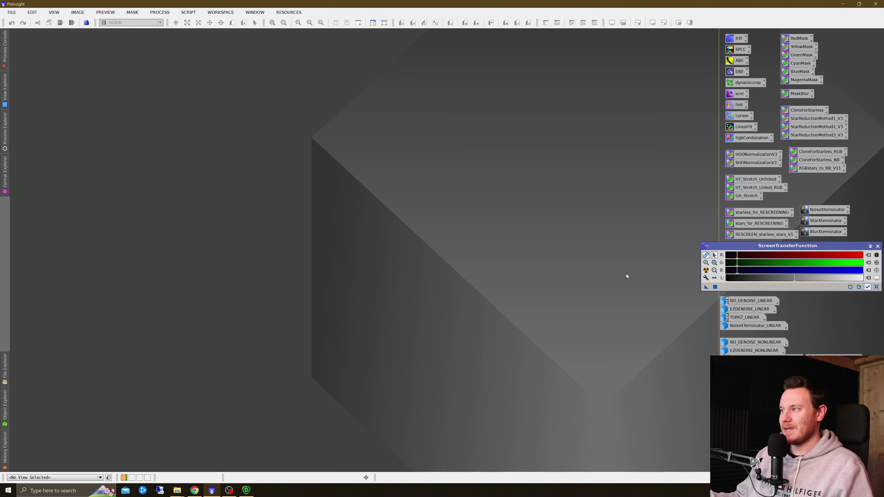
double_click(752, 300)
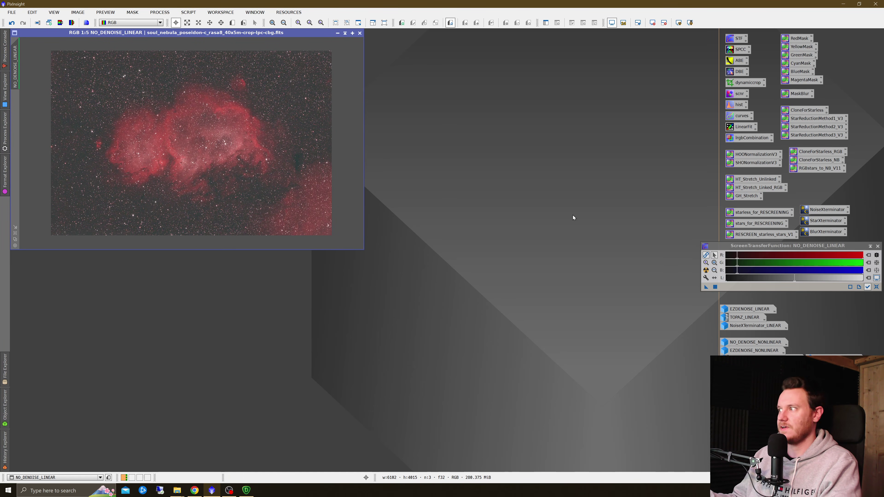
double_click(748, 309)
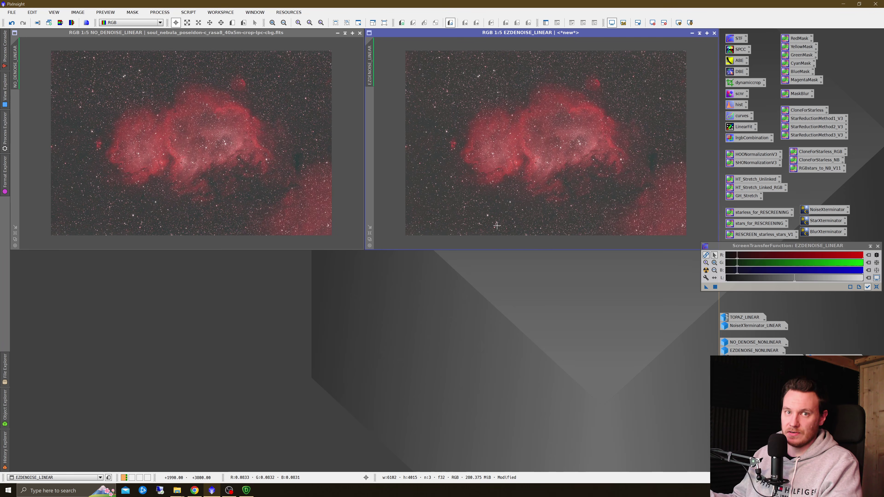
double_click(743, 317)
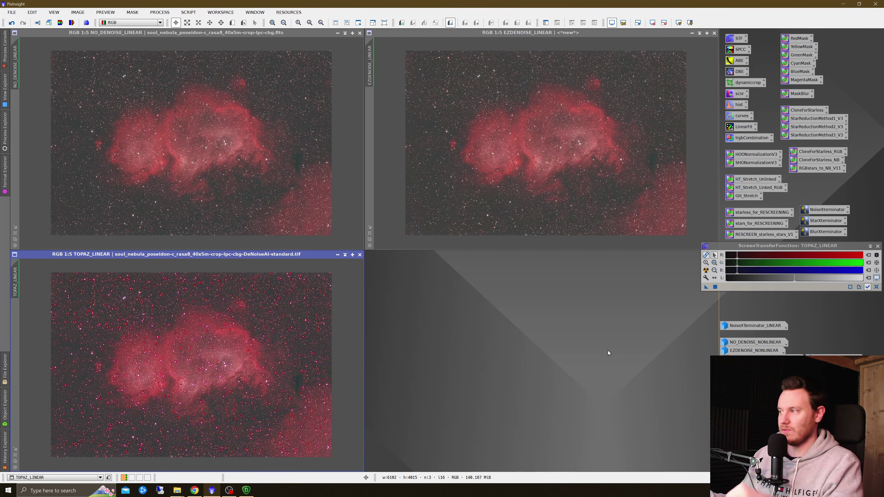
double_click(746, 326)
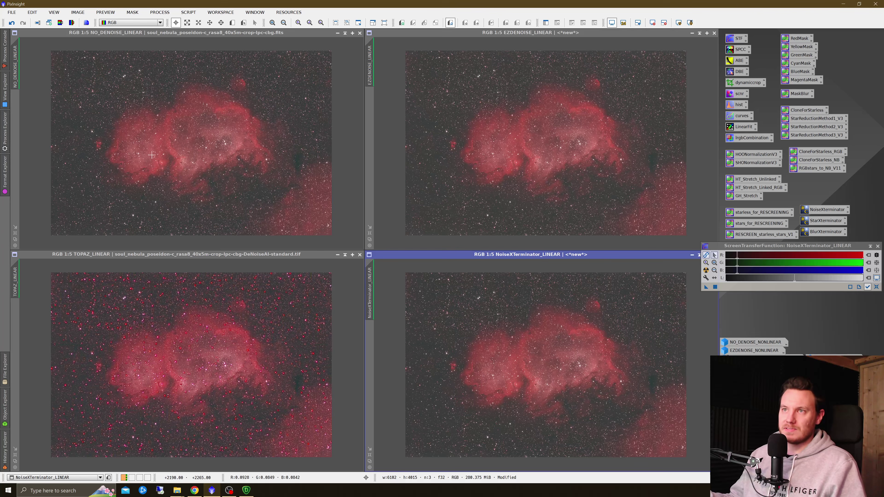
- Zoom NO_DENOISE_LINEAR to 2:1 on the nebula's core and match the other three linear images to that view
click(179, 172)
scroll(179, 172, up, 3)
scroll(179, 172, up, 2)
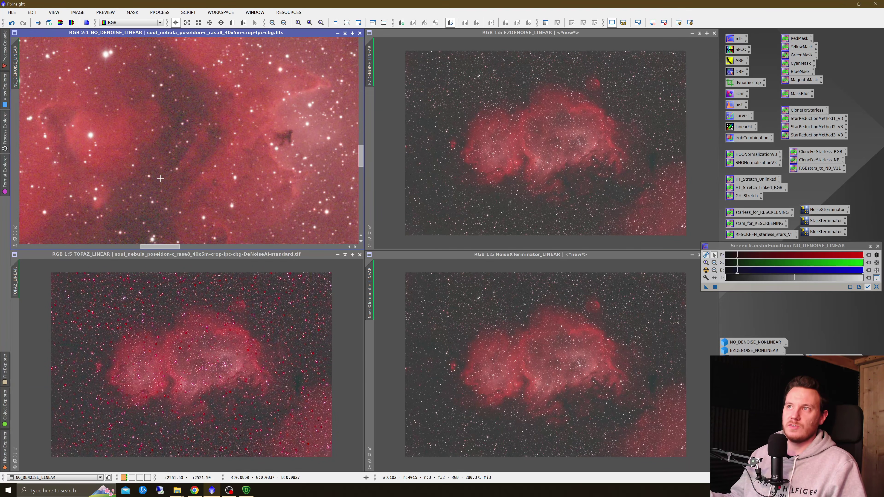
drag(167, 245, 165, 246)
drag(357, 154, 357, 154)
drag(21, 62, 22, 279)
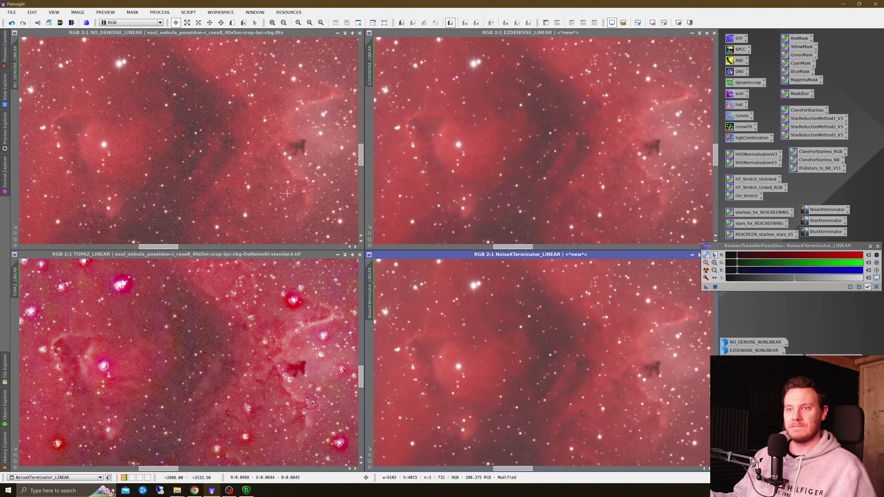
- Reset the screen stretch on the TOPAZ_LINEAR image and reapply the auto stretch
click(325, 320)
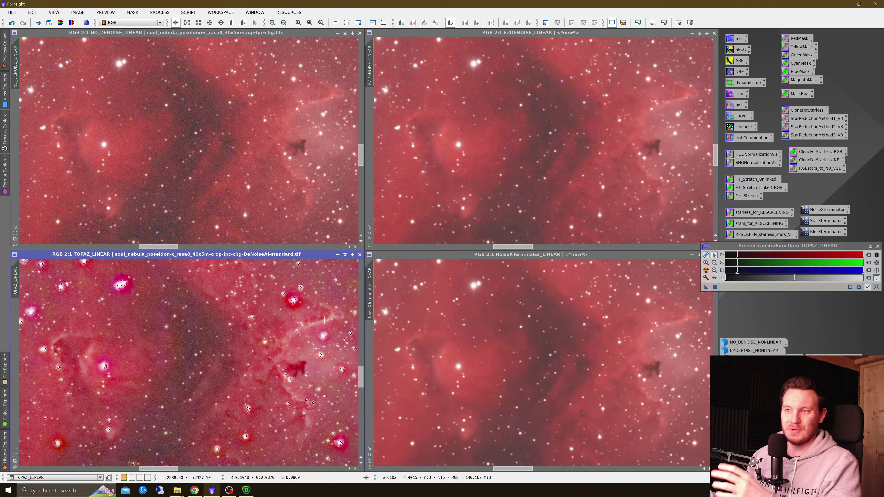
click(877, 286)
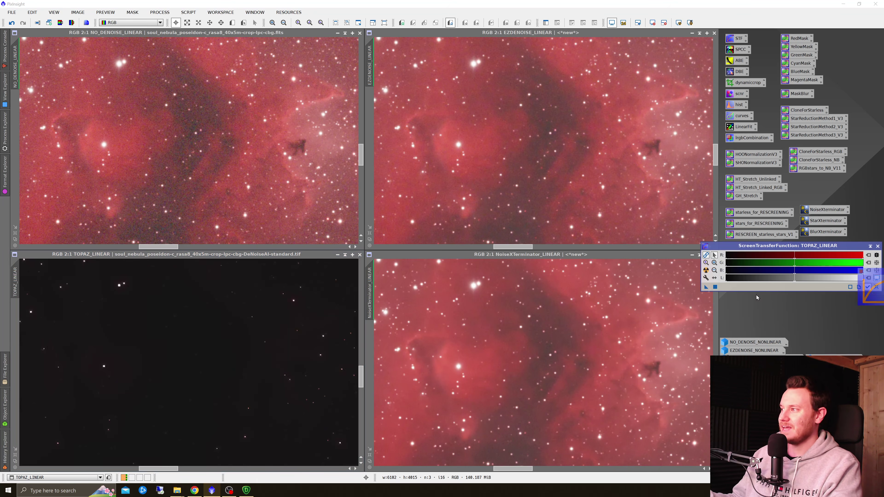
click(706, 271)
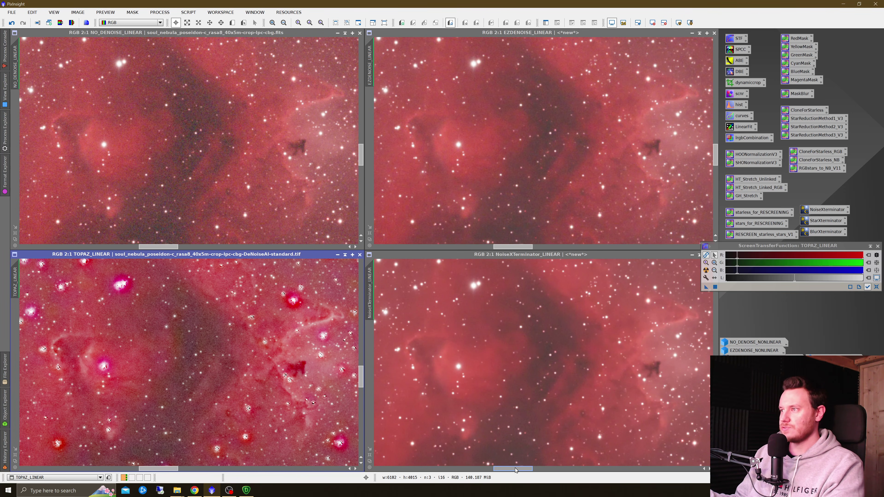
- Compare all four linear images at the nebula's edge by matching the others to the NoiseXTerminator_LINEAR view
drag(516, 470, 552, 470)
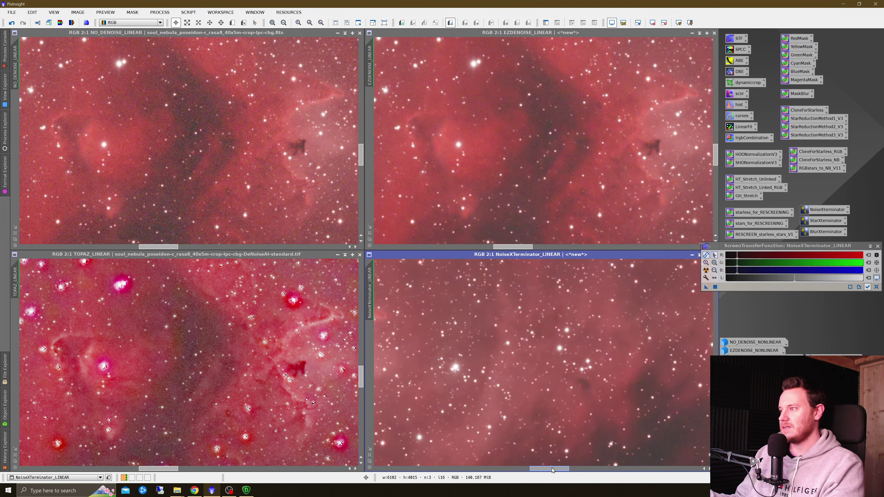
drag(716, 350, 727, 326)
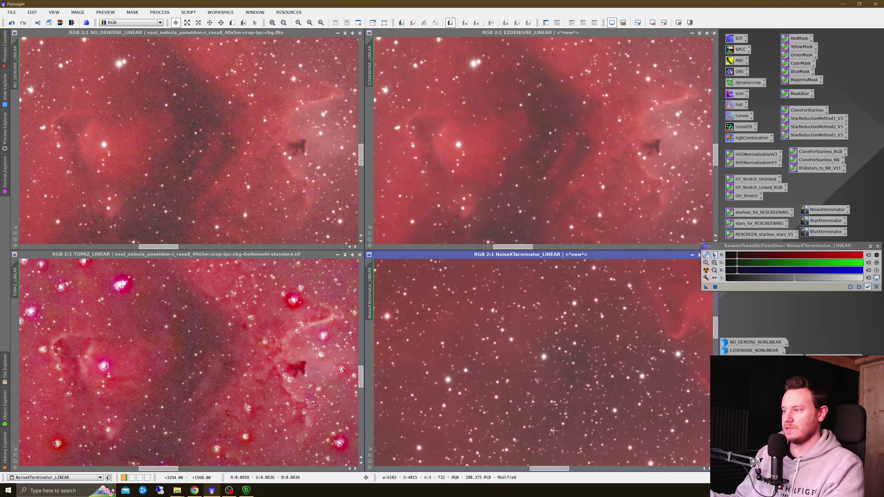
drag(552, 469, 571, 473)
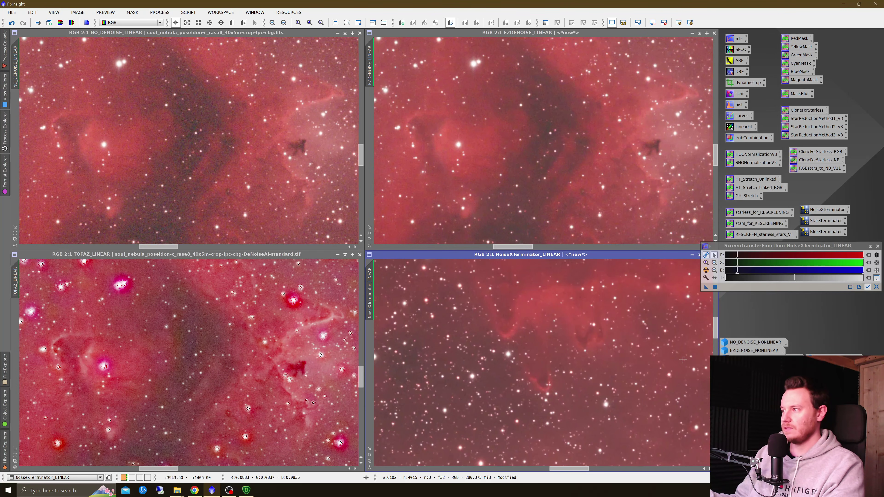
drag(716, 333, 717, 331)
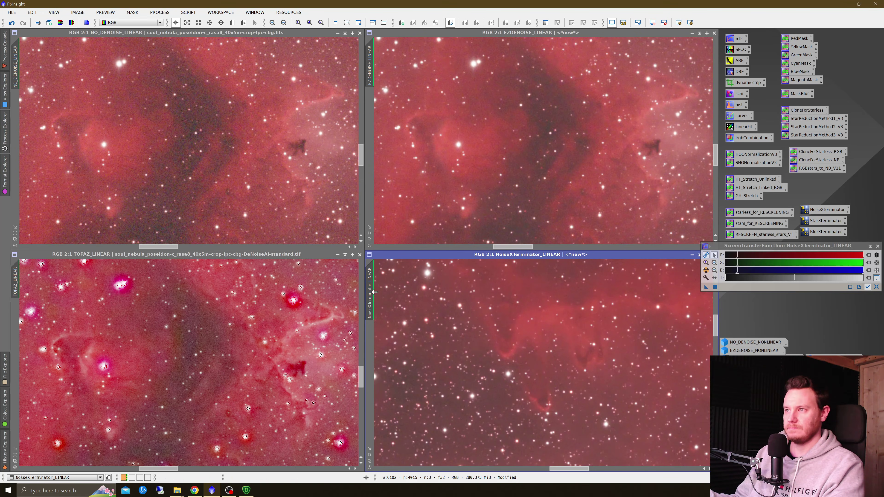
drag(369, 293, 15, 283)
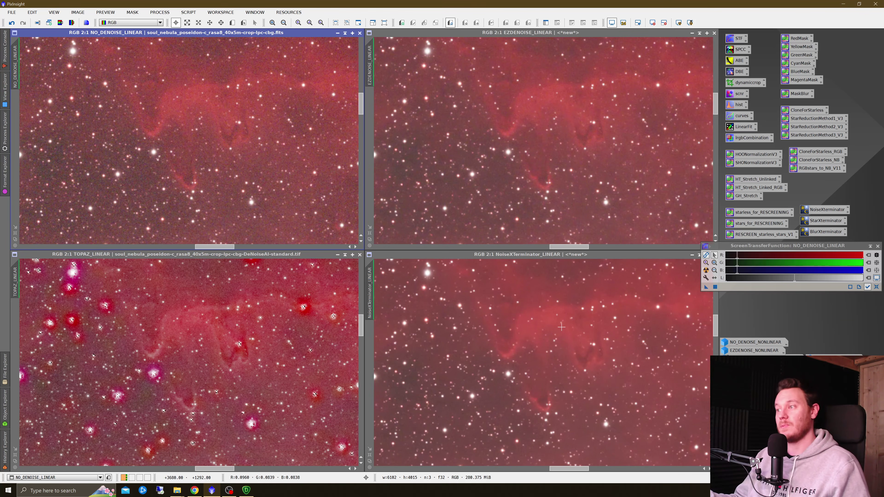
- Minimize all four linear comparison images to clear the workspace
click(691, 255)
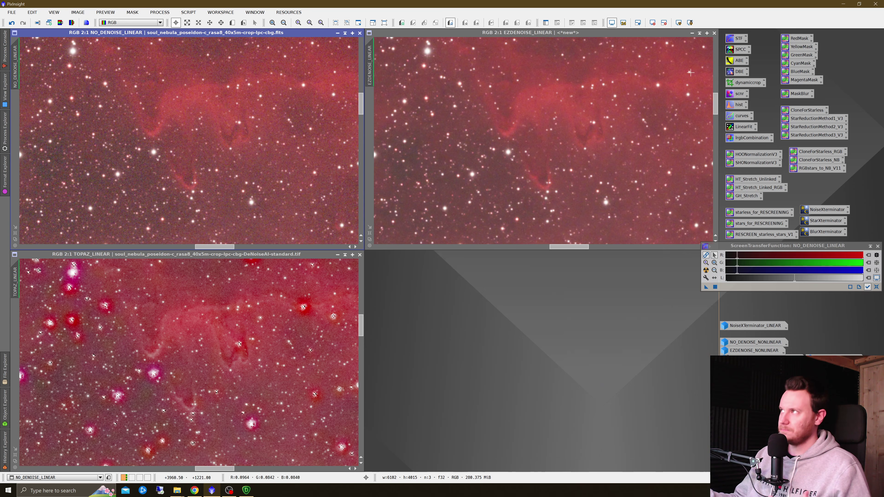
click(337, 32)
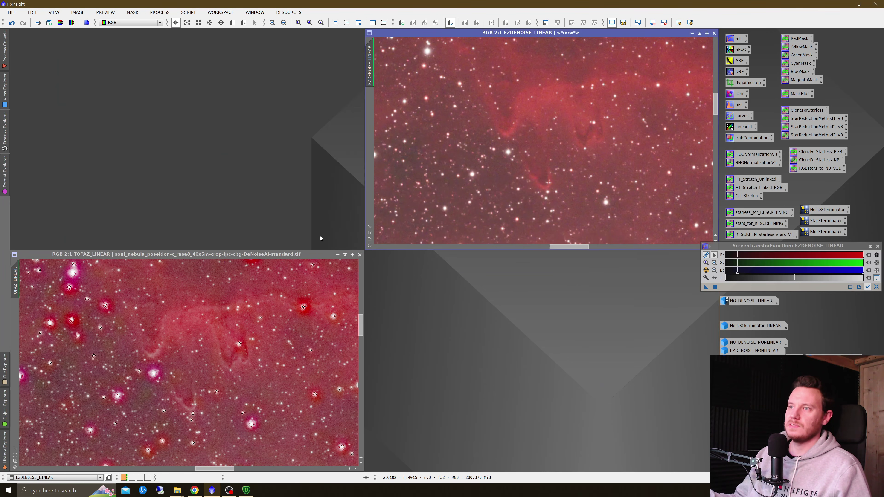
click(338, 255)
click(693, 33)
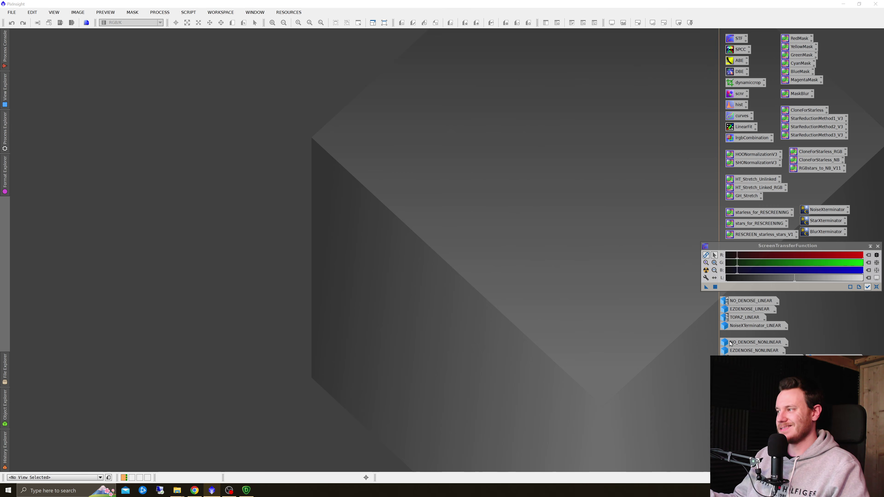
- Restore the NO_DENOISE, EZDENOISE and NoiseXTerminator nonlinear images, and show TOPAZ_RESCREENED in place of the standard Topaz result
double_click(745, 343)
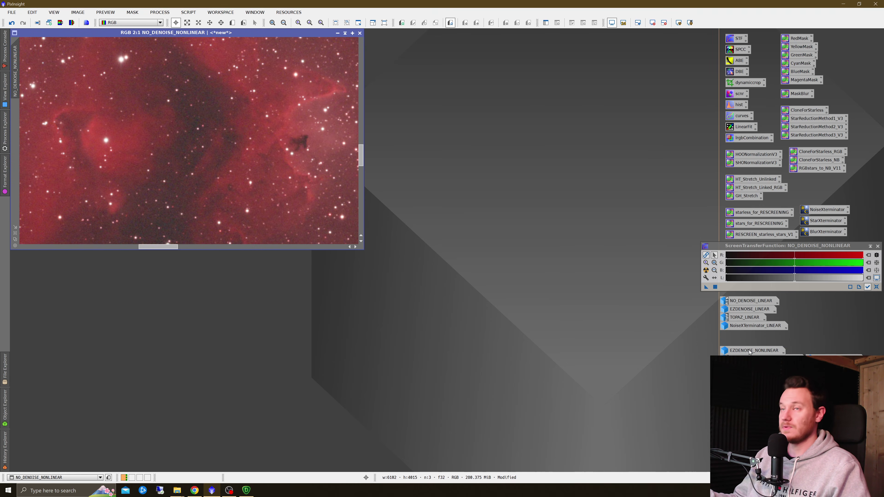
double_click(749, 350)
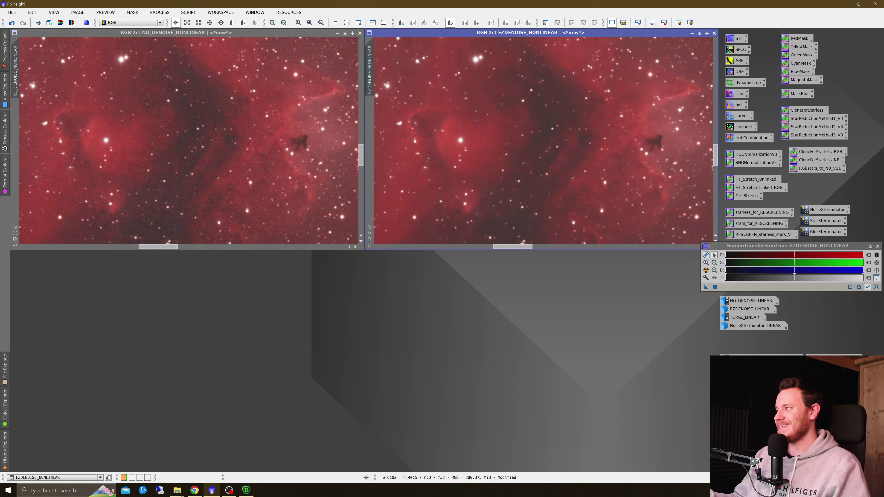
double_click(749, 358)
double_click(748, 367)
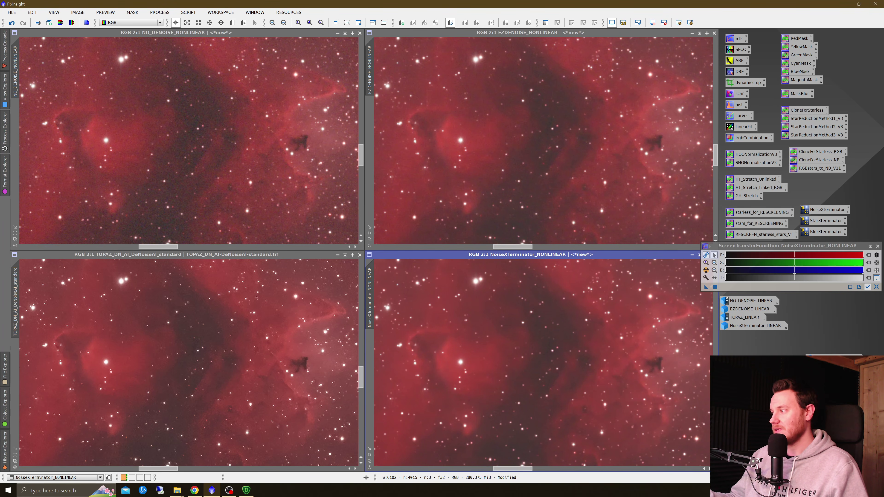
double_click(834, 359)
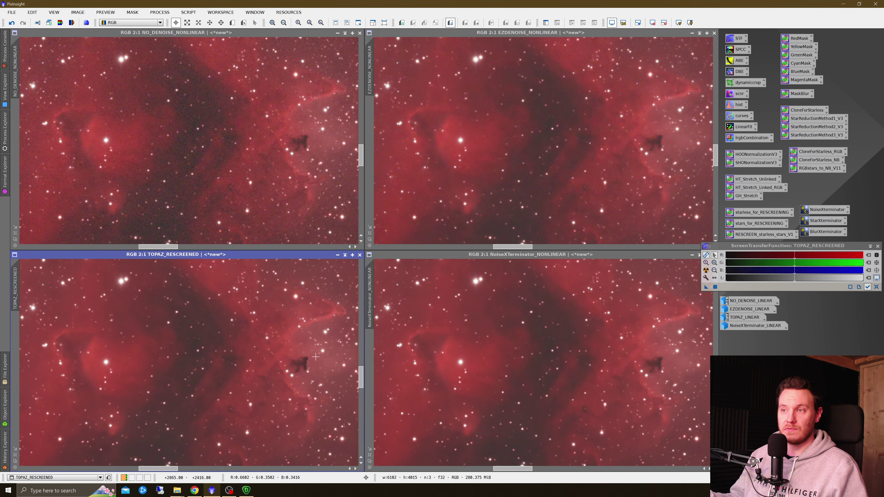
click(338, 255)
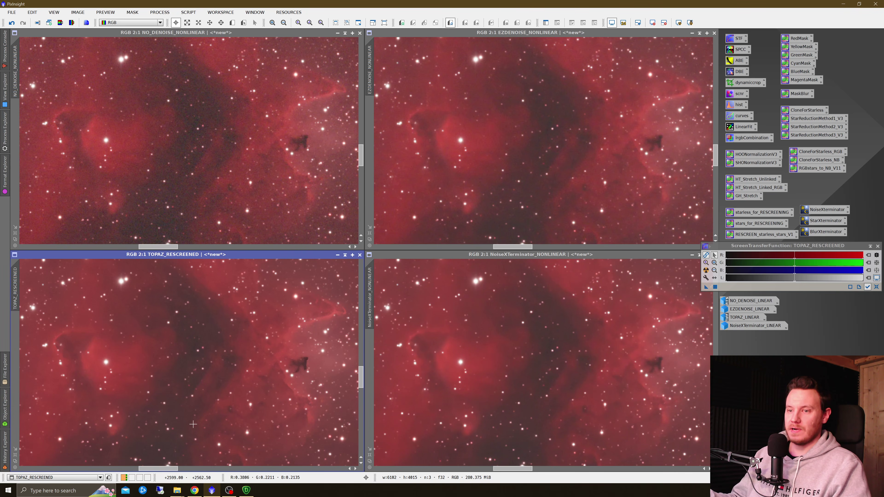
- Pan the TOPAZ_RESCREENED image to the nebula's edge and match the other three nonlinear images to that view
drag(154, 469, 201, 475)
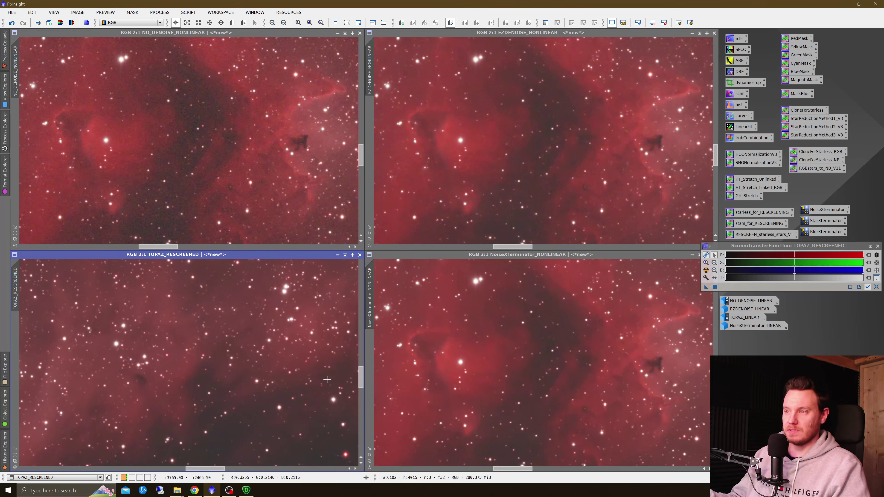
drag(361, 381, 361, 331)
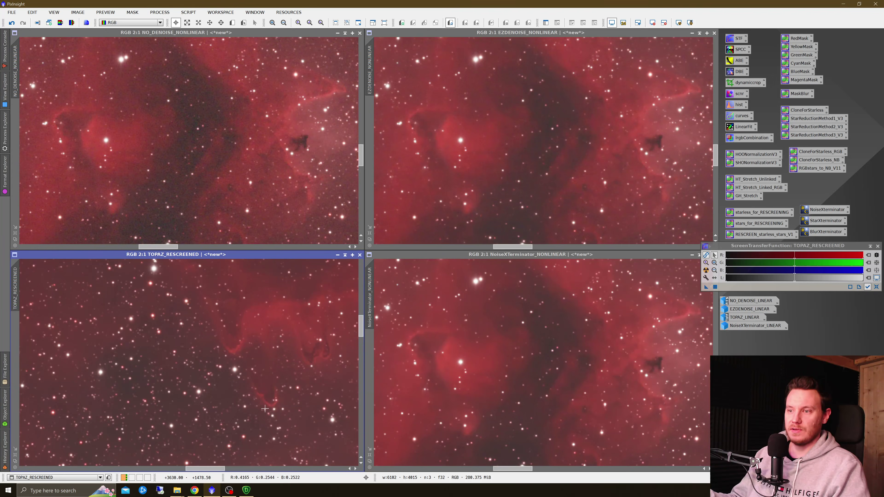
drag(219, 472, 223, 472)
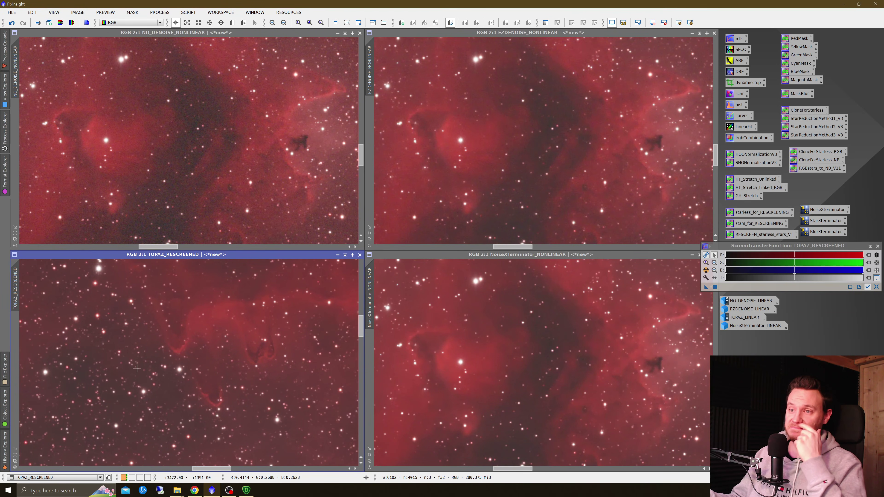
drag(15, 286, 19, 69)
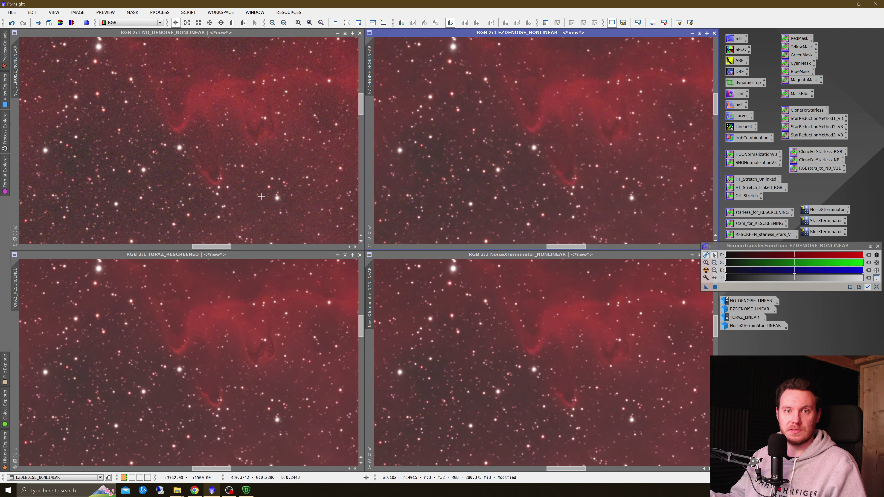
- Minimize all the nonlinear comparison images, including both Topaz versions, to clear the workspace
click(339, 254)
click(338, 33)
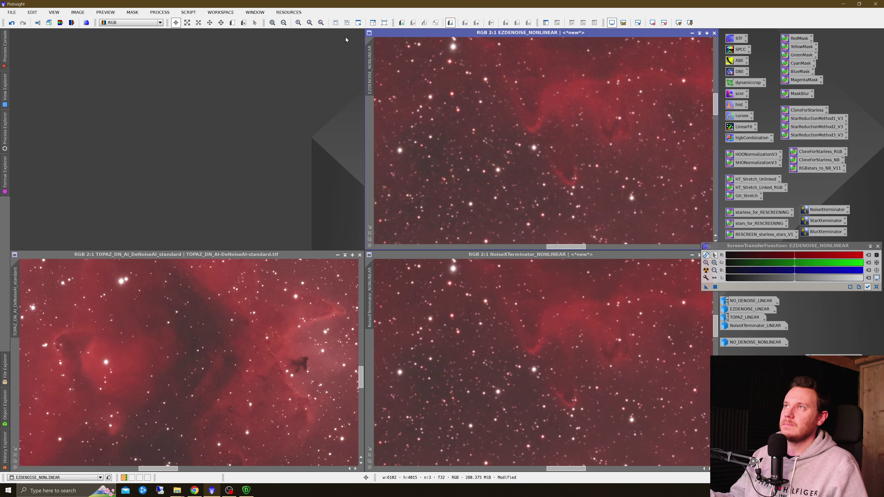
click(338, 255)
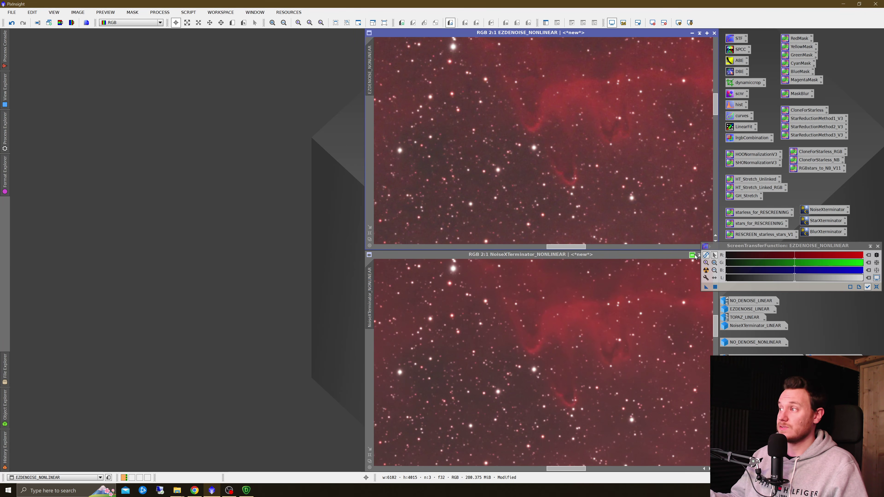
click(692, 254)
click(692, 33)
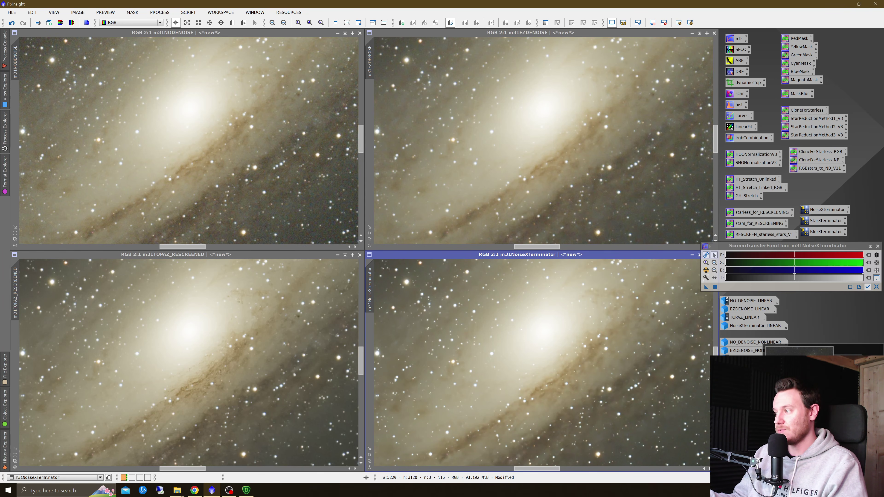
- Show the m31BXT_NXT image in place of m31NoiseXTerminator in the M31 comparison
key(ctrl+Tab)
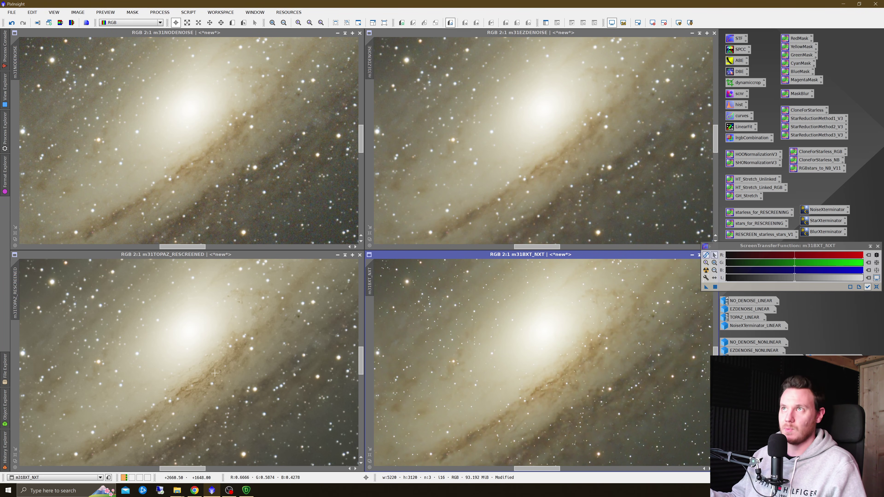
- Open the EZ Denoise script from the EZ Processing Suite for the m31NODENOISE image and run it
click(190, 89)
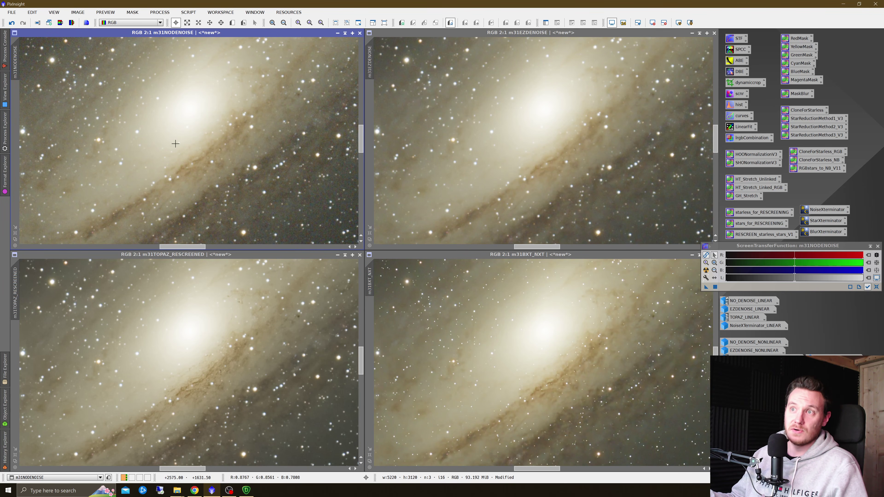
click(189, 12)
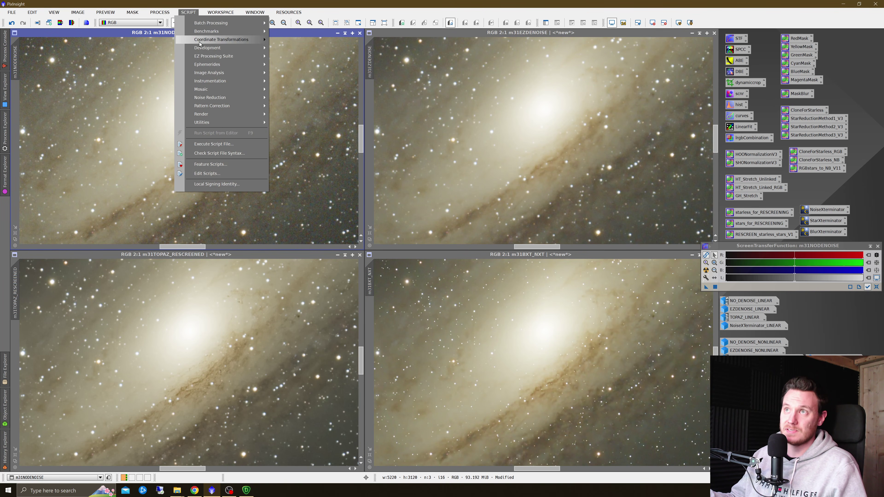
mouse_move(244, 57)
click(298, 67)
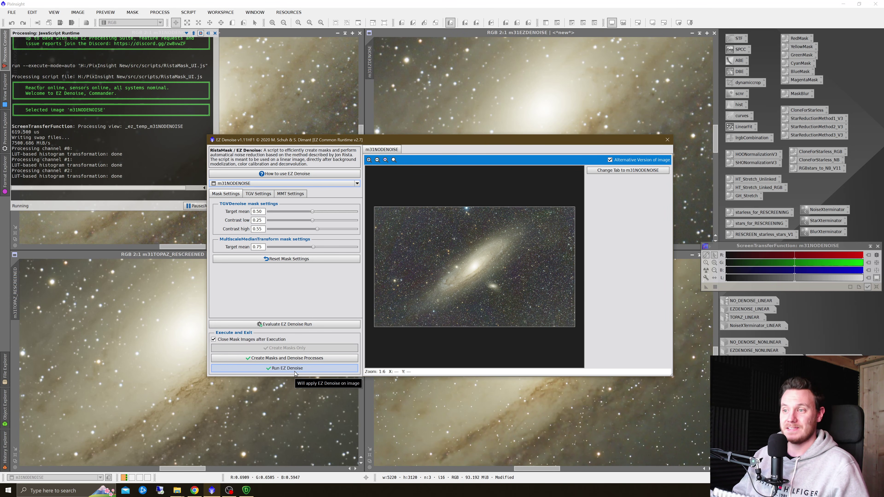
click(338, 369)
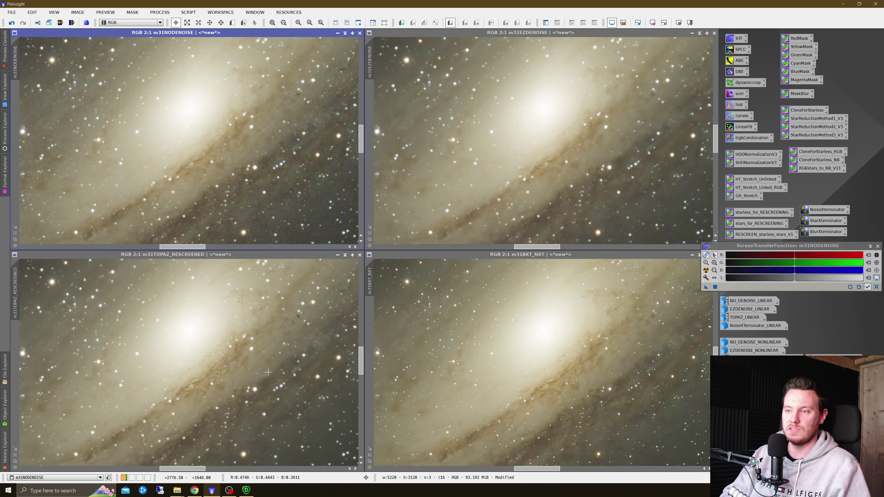
- Switch to Topaz DeNoise AI and open the m31TOPAZ_RESCREENED image
click(251, 493)
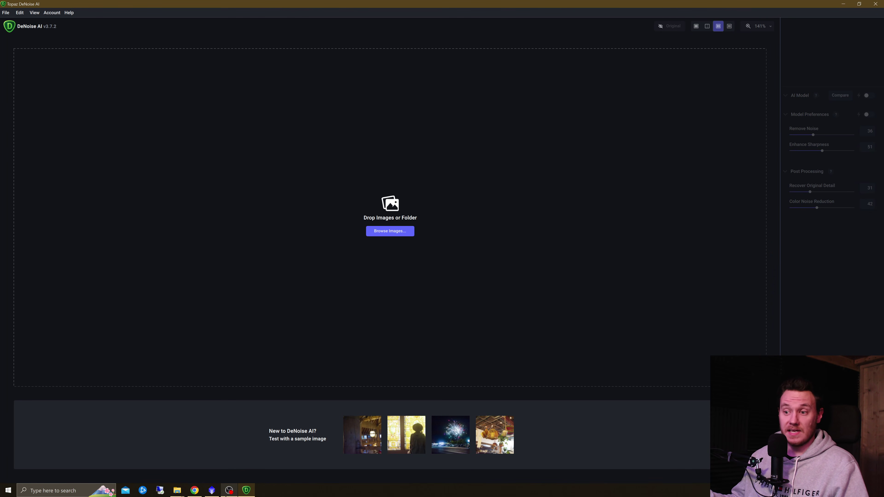
mouse_move(243, 490)
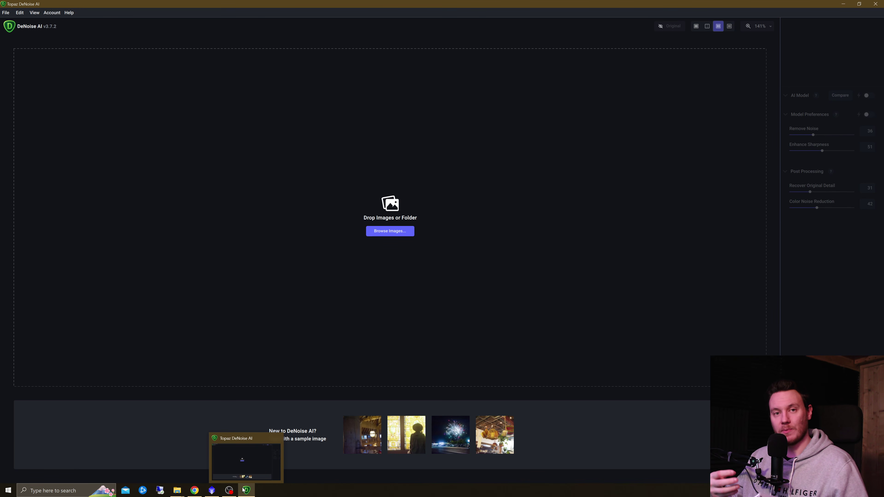
click(391, 232)
click(119, 70)
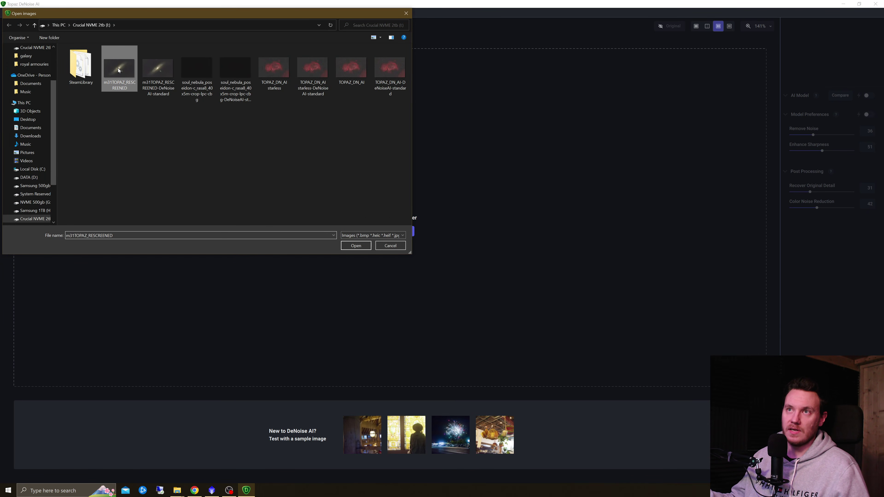
click(356, 246)
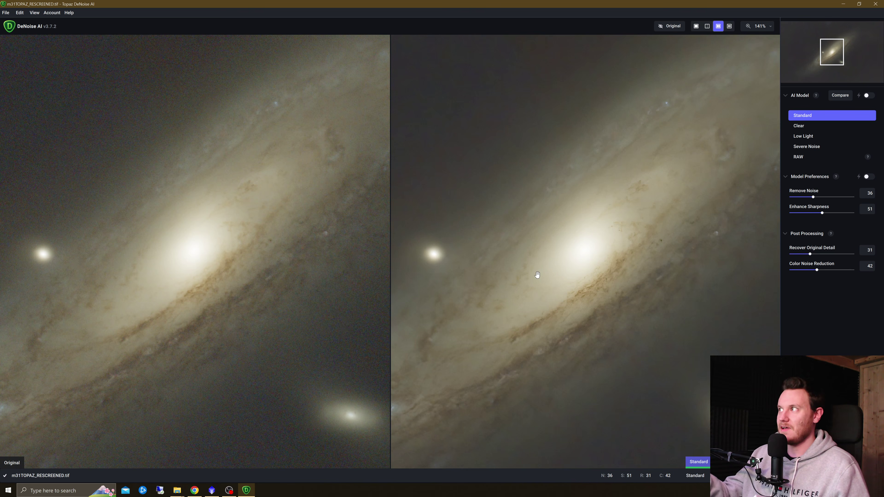
- Display the four AI model previews together and compare the Standard result with the original along the galaxy's dust lane
click(729, 26)
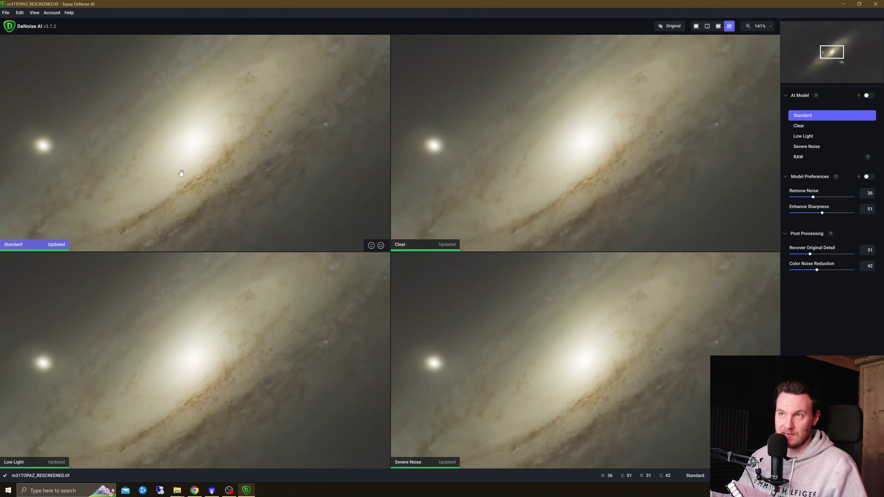
click(239, 177)
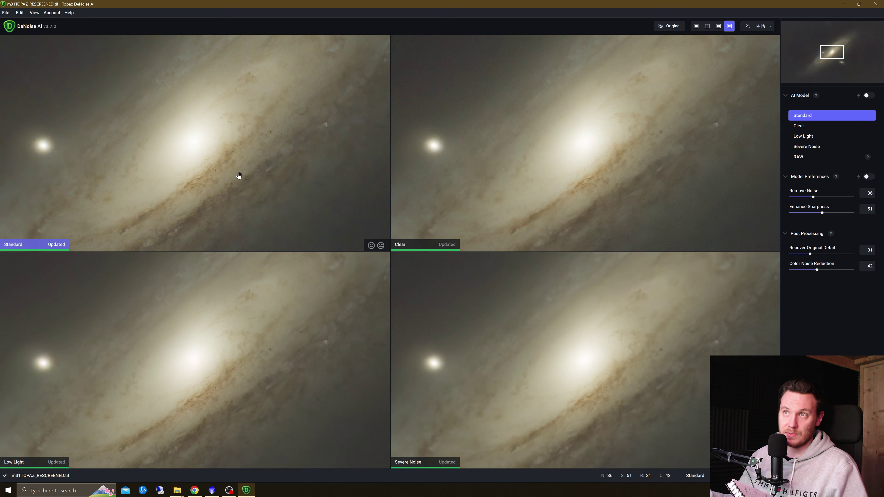
click(239, 176)
click(237, 176)
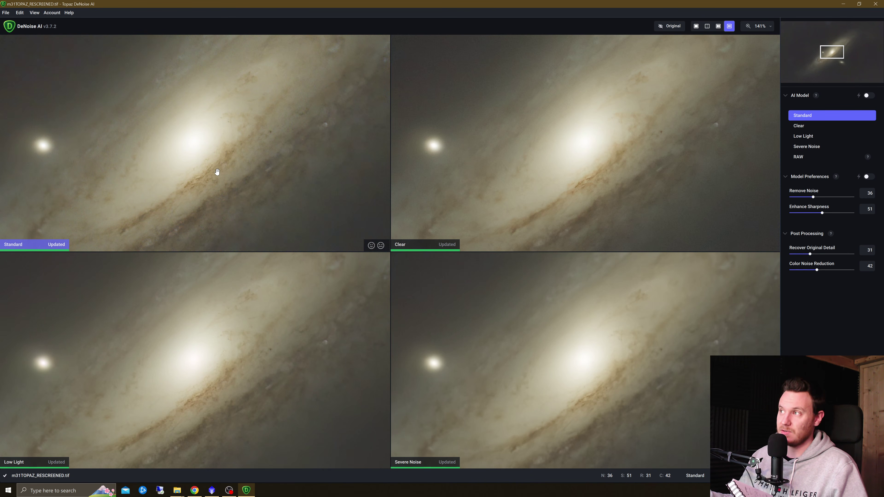
- Select the Low Light model and compare its preview with the original around the galaxy's dust lane
click(222, 398)
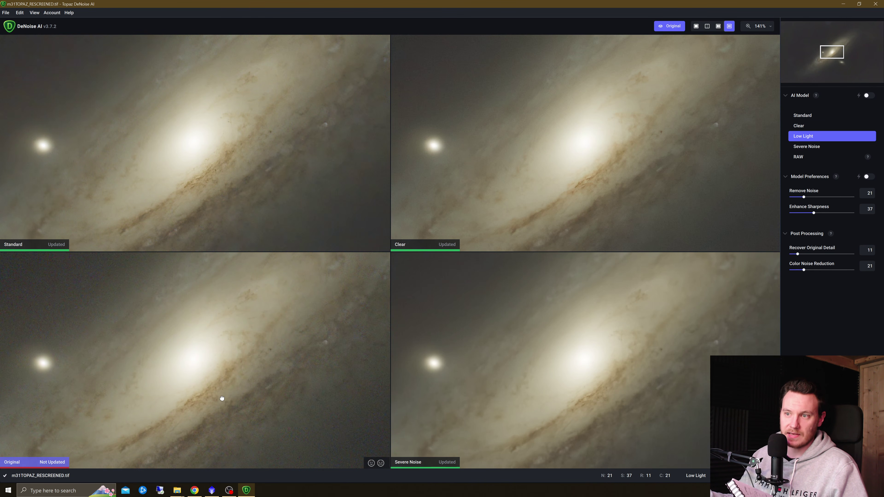
click(222, 397)
click(222, 397)
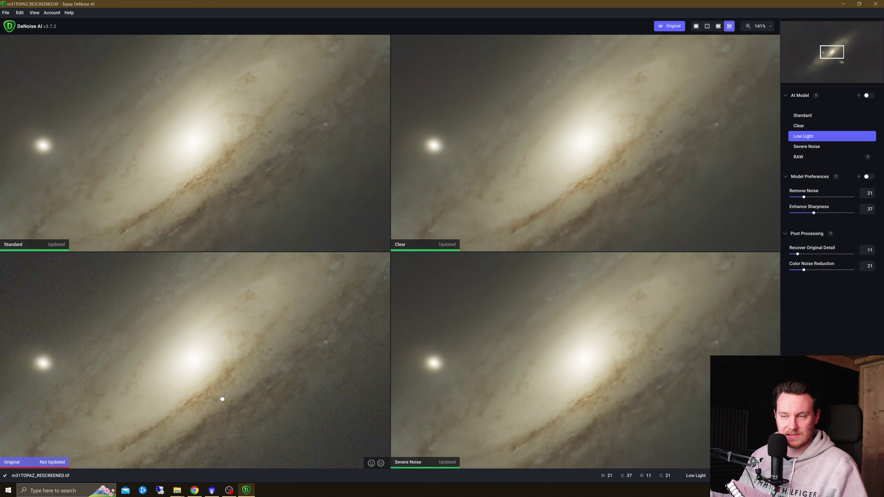
click(222, 398)
click(221, 399)
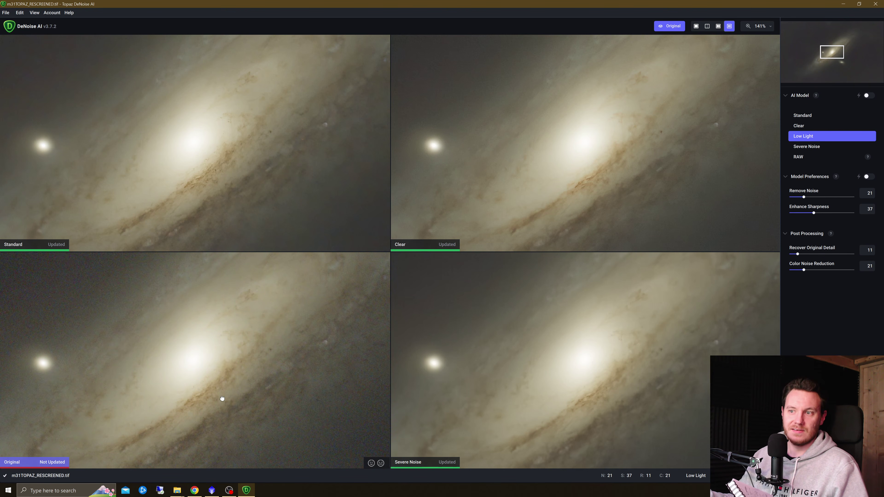
- Examine the dust lane beside the galaxy's core at 227% zoom in all four model previews
scroll(212, 390, up, 1)
scroll(212, 392, up, 5)
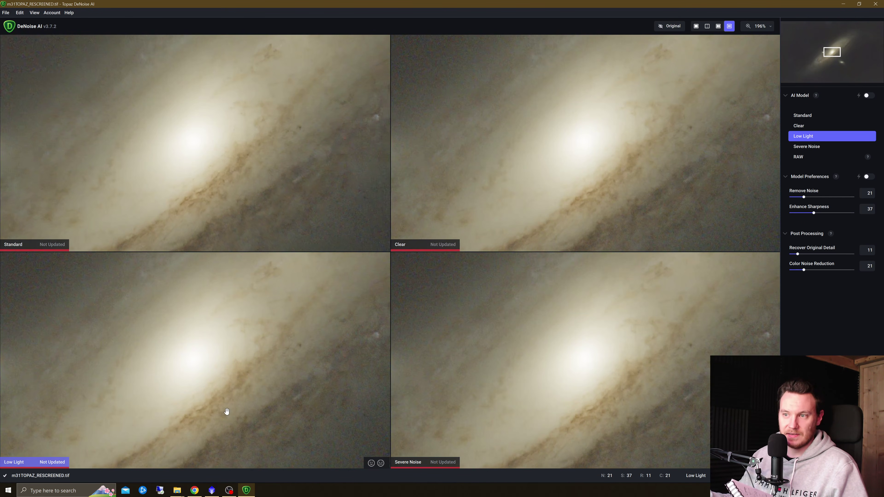
drag(226, 405, 229, 356)
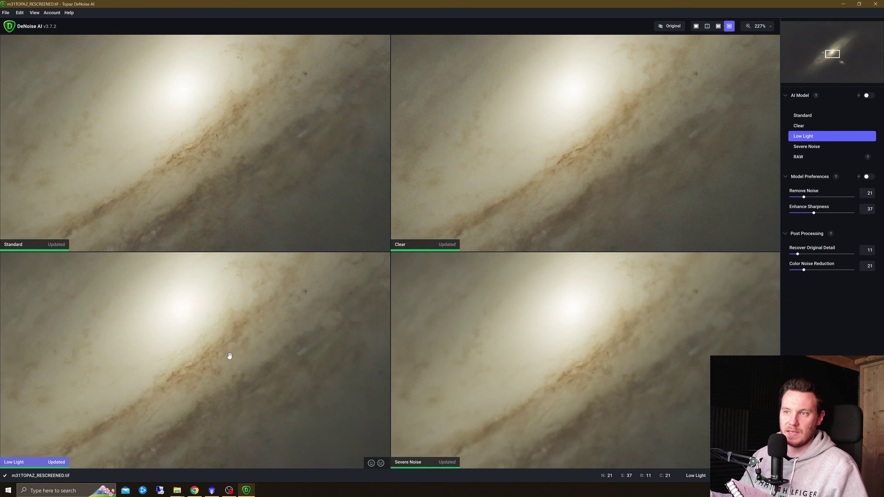
click(229, 355)
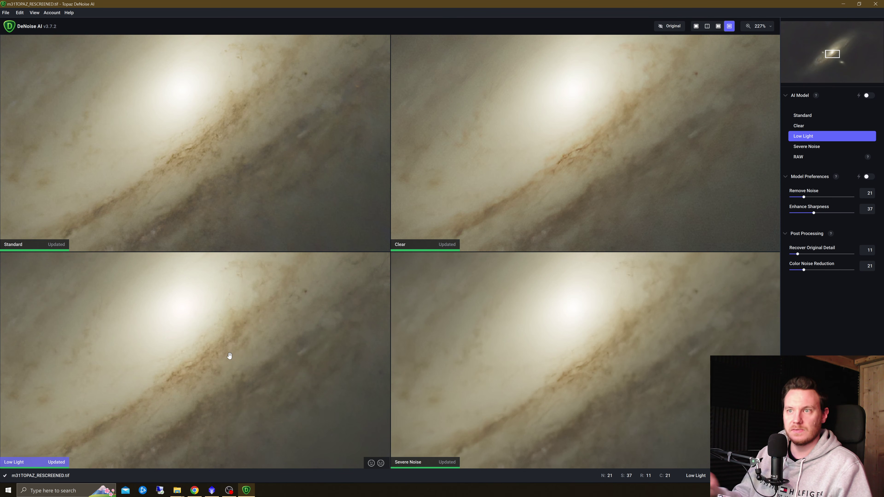
- Select the Standard model while viewing at 150% zoom, and change the preview layout to split view
scroll(229, 356, down, 3)
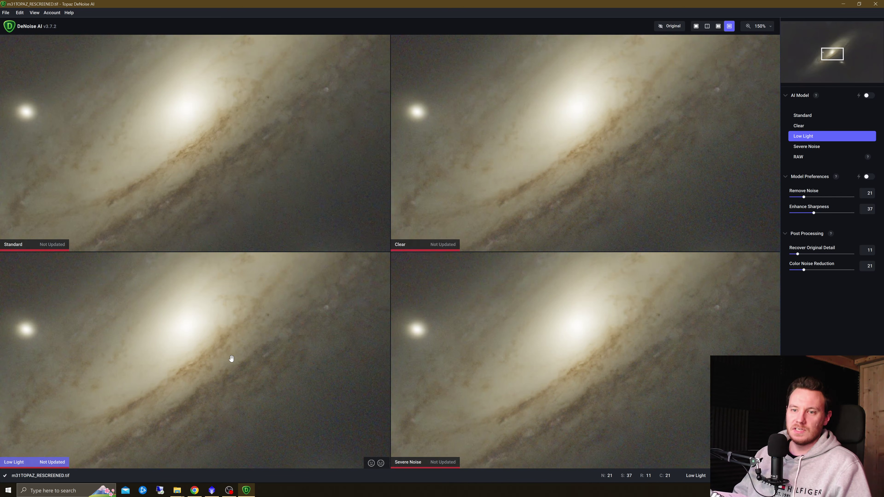
click(225, 153)
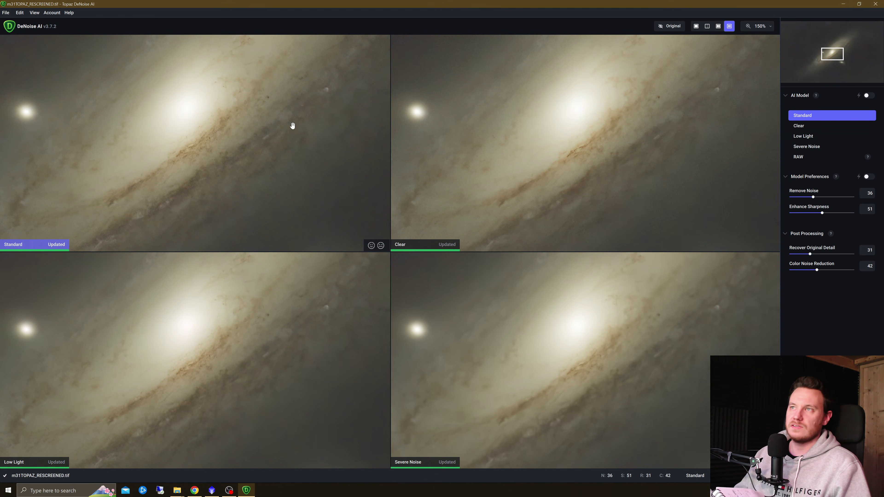
click(707, 26)
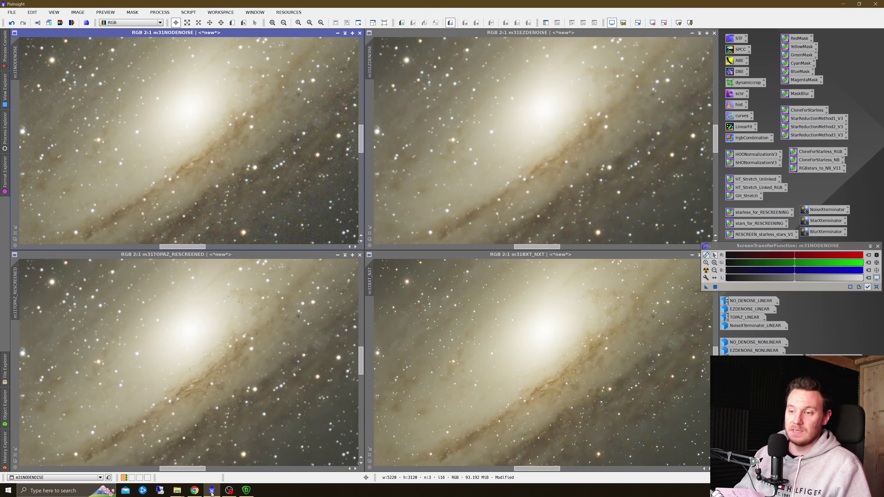
- Switch to PixInsight, open StarXTerminator to view its star-removal options, and close it again
click(212, 491)
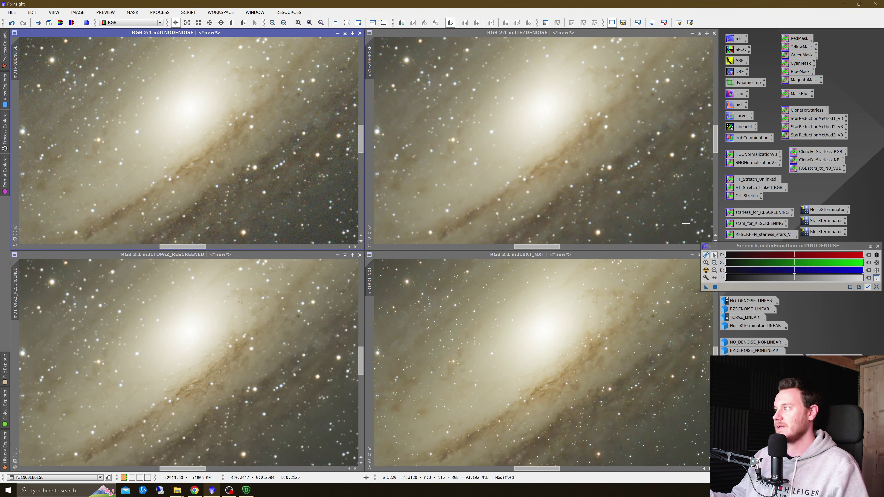
double_click(827, 223)
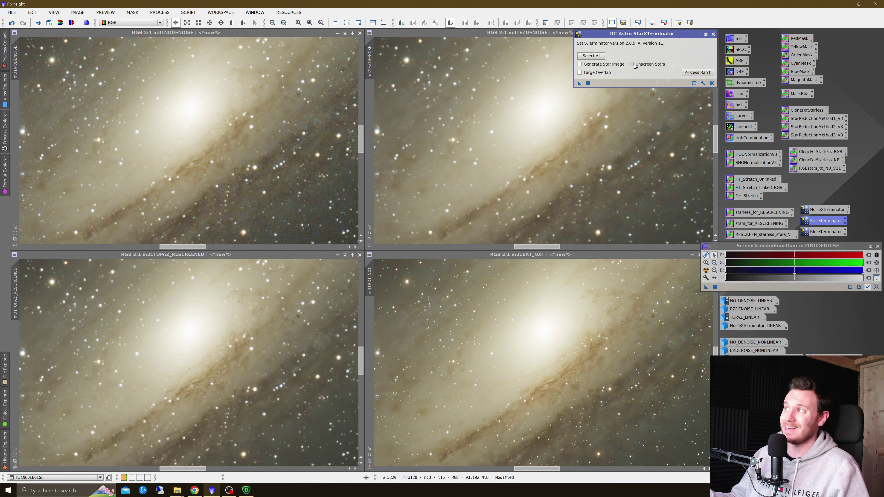
click(713, 36)
click(712, 35)
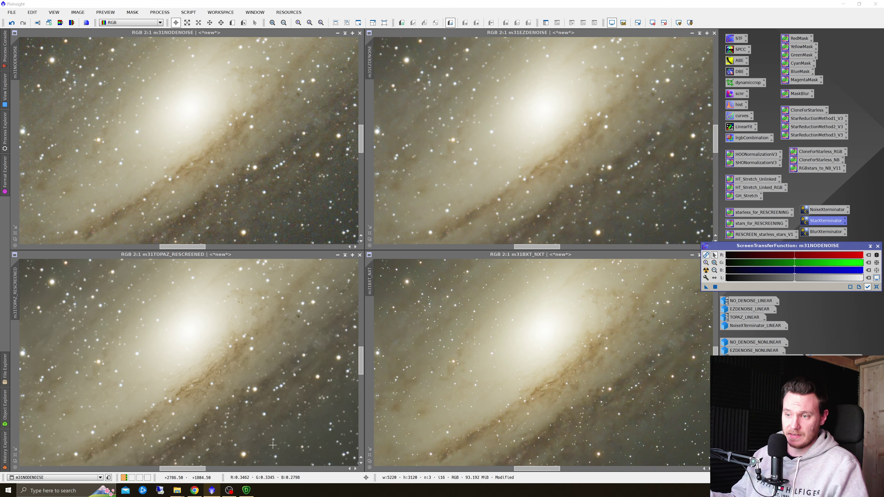
- Switch to Topaz DeNoise AI and compare the original with the Standard preview around the M31 core and dust lanes
click(247, 490)
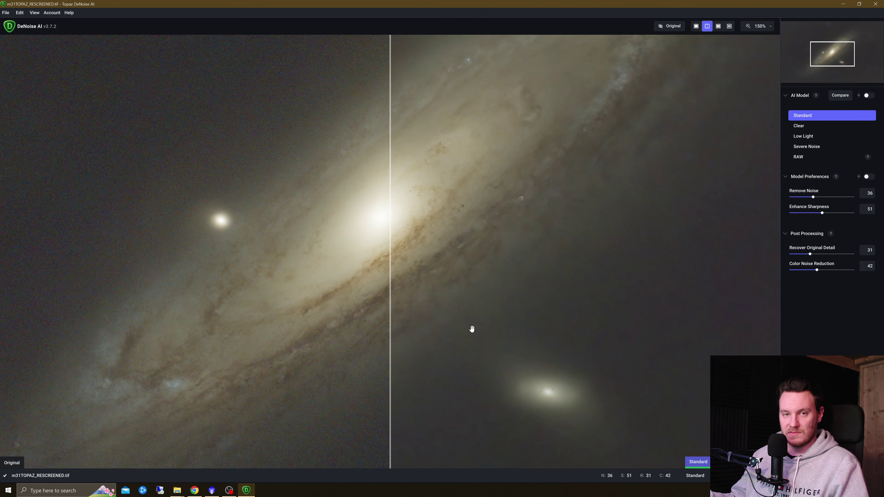
drag(523, 271, 561, 274)
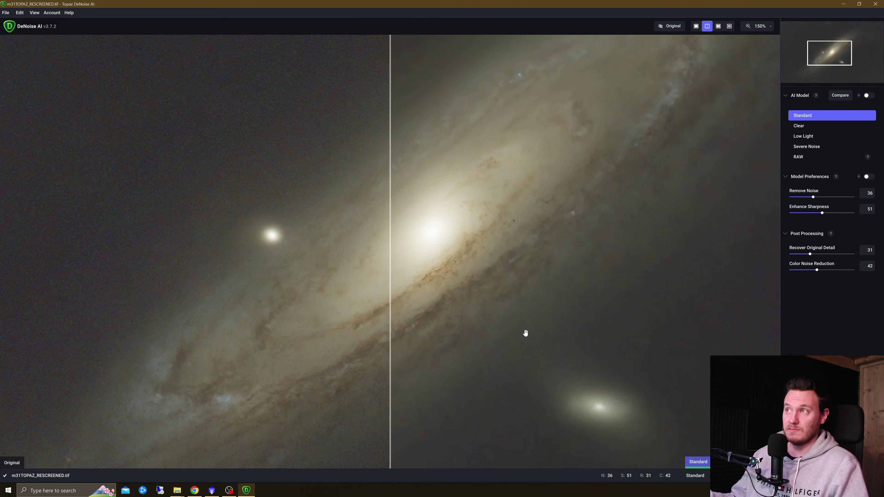
drag(537, 328, 558, 341)
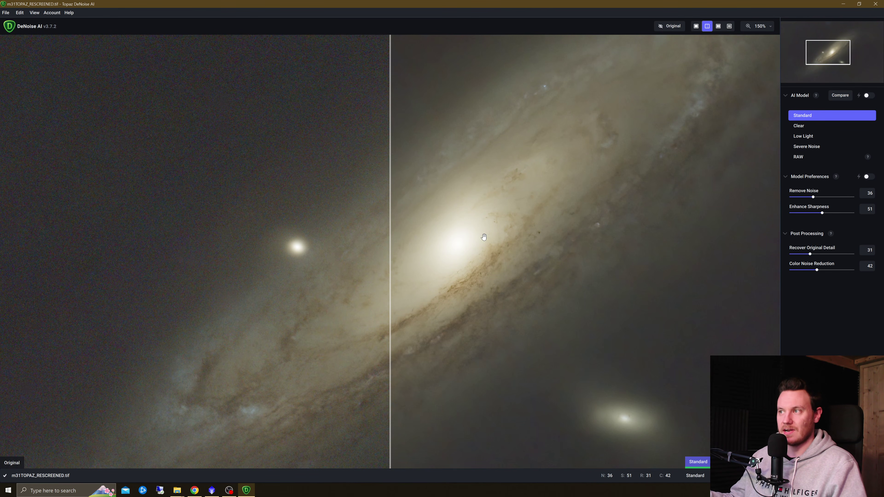
drag(523, 296, 485, 283)
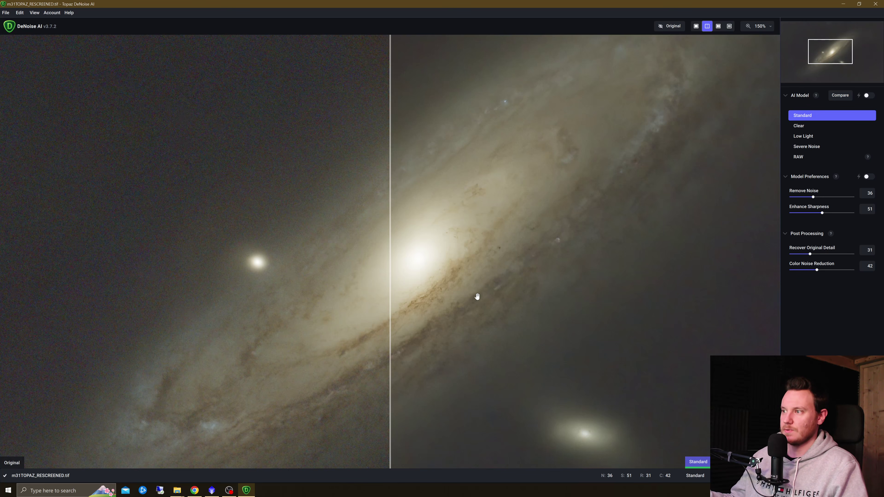
drag(477, 296, 503, 281)
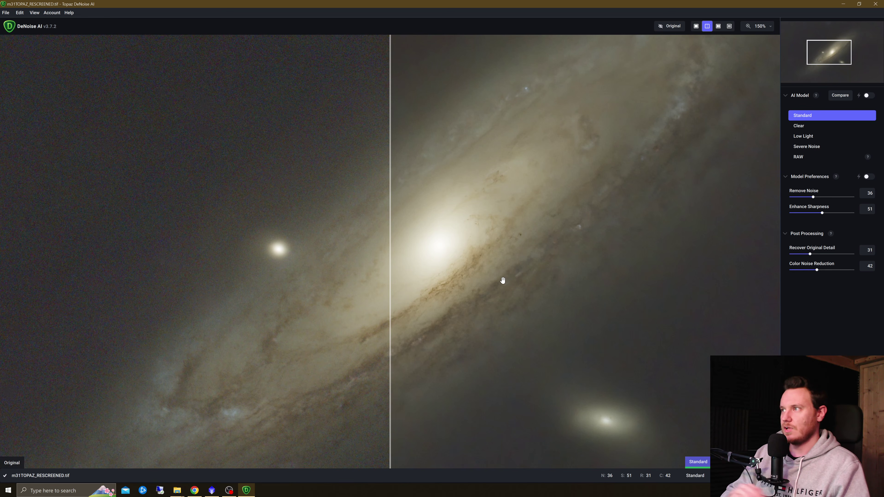
drag(468, 265, 456, 260)
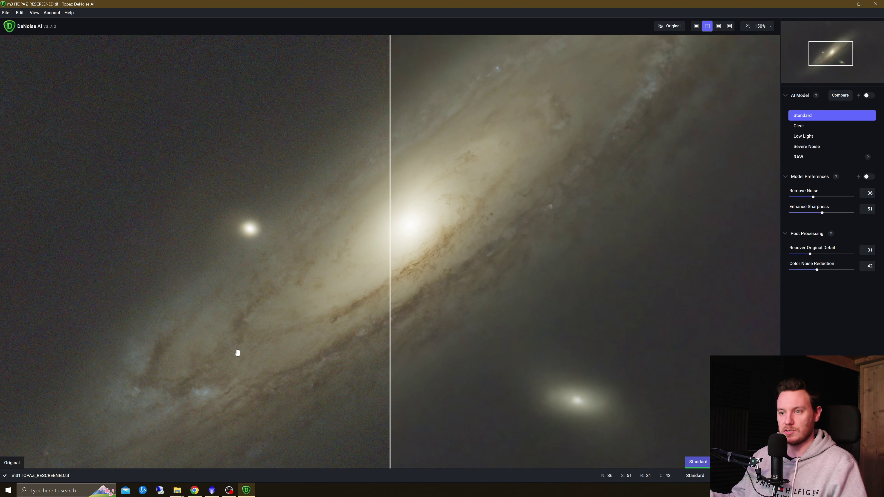
- Switch to PixInsight, open NoiseXTerminator, and bring up its AI selection before dismissing it
mouse_move(209, 488)
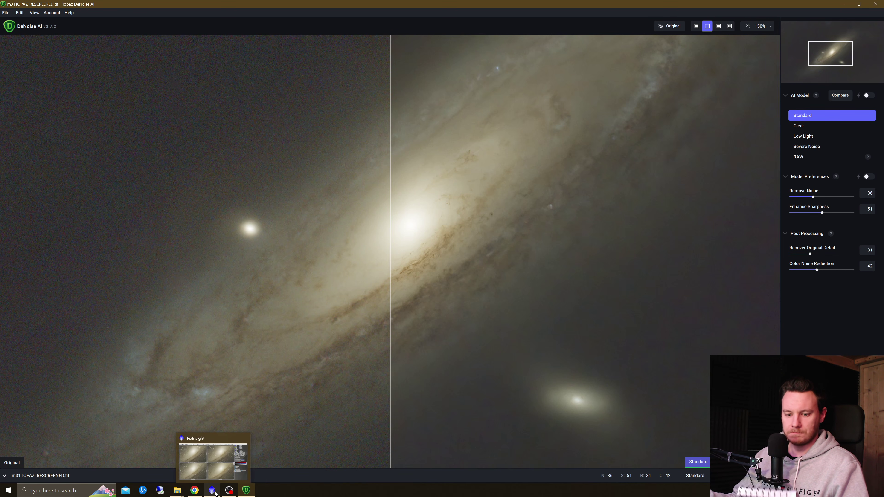
click(215, 494)
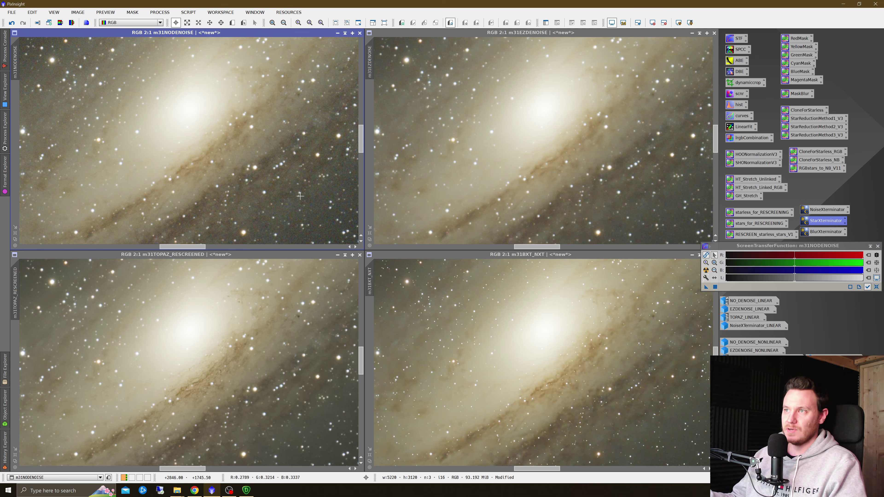
double_click(846, 210)
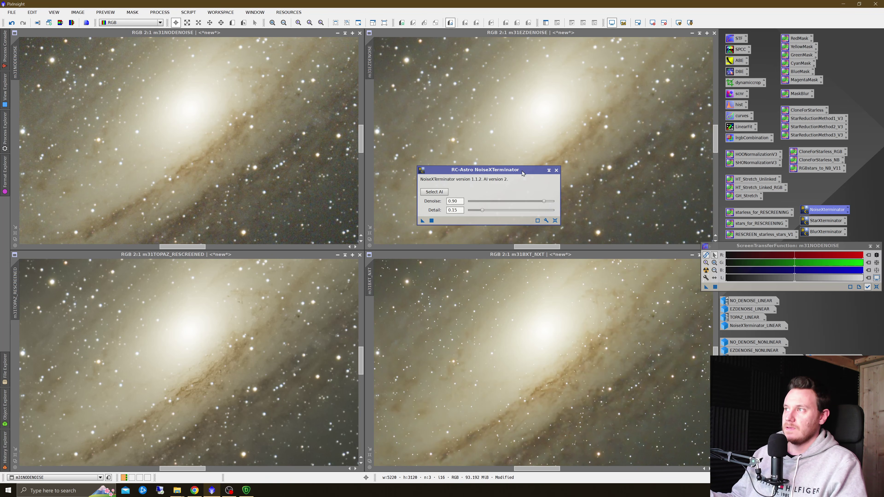
drag(522, 170, 505, 159)
click(422, 181)
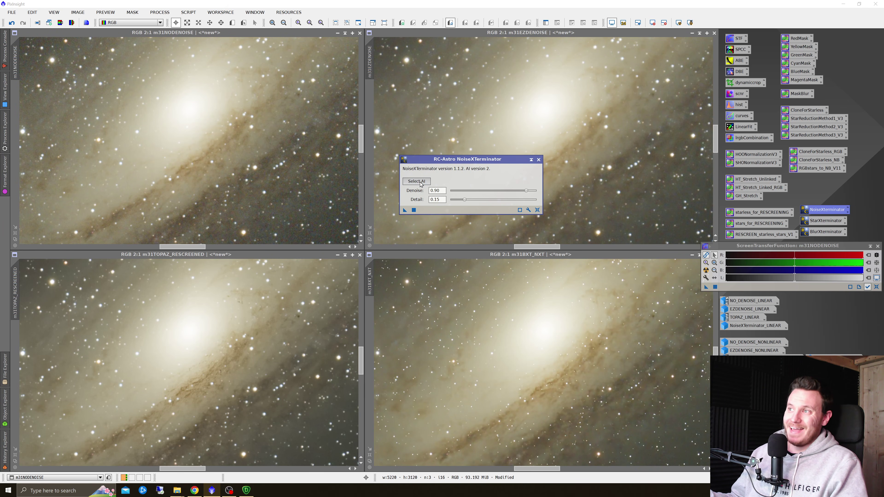
click(774, 160)
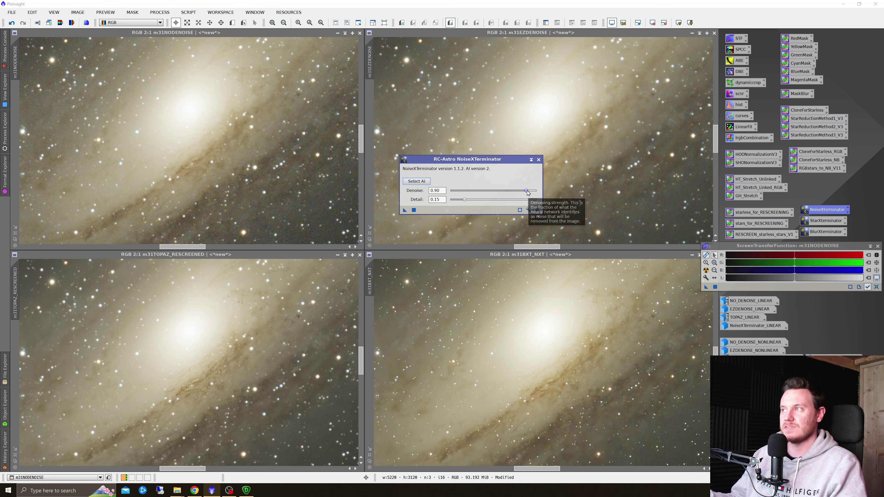
- Adjust NoiseXTerminator to Detail 0.19 and Denoise 0.75, reduce Denoise to 0.63, and close it without applying
drag(526, 191, 515, 194)
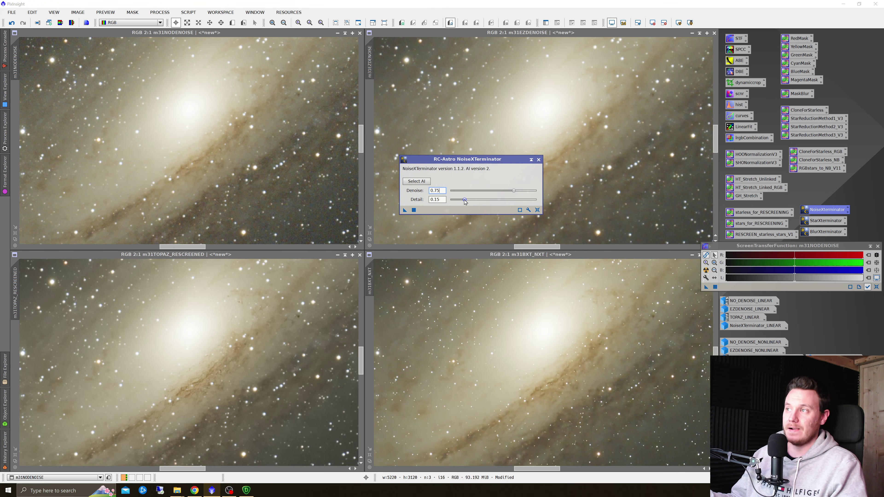
mouse_move(465, 201)
mouse_down()
mouse_move(521, 204)
mouse_move(469, 204)
mouse_up()
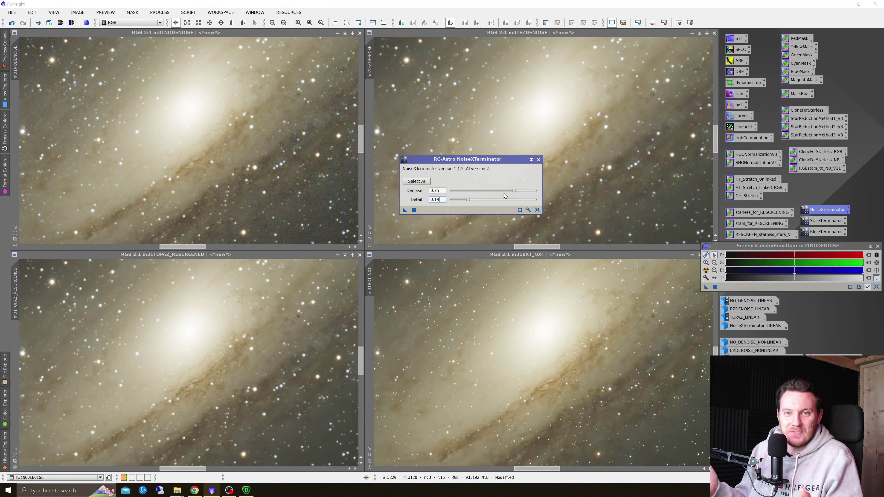
mouse_move(515, 191)
mouse_down()
mouse_move(527, 193)
mouse_move(469, 193)
mouse_move(504, 194)
mouse_up()
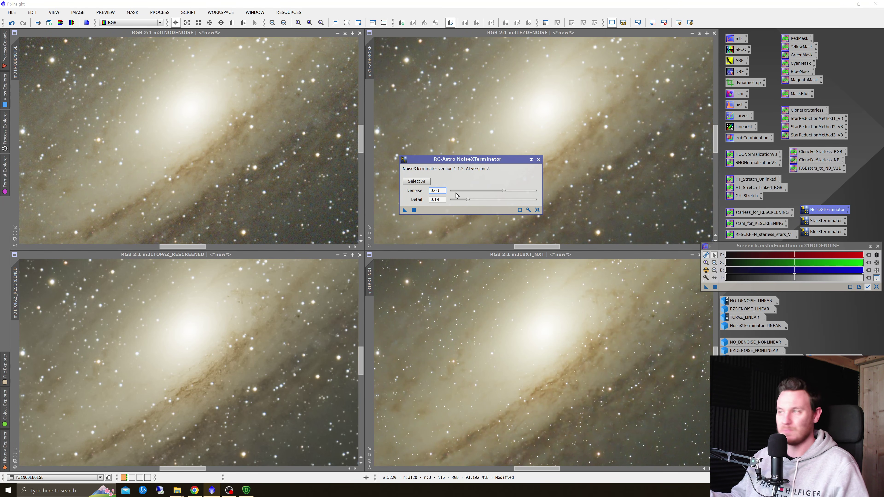
click(539, 160)
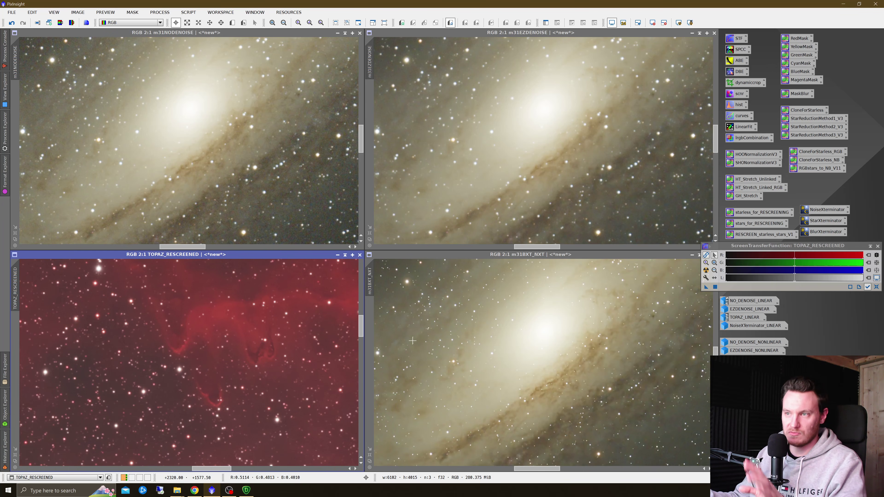
- Minimize the nebula windows, including TOPAZ_RESCREENED and TOPAZ_DN_AI_DeNoiseAI_standard, that cover the m31TOPAZ_RESCREENED image
click(338, 255)
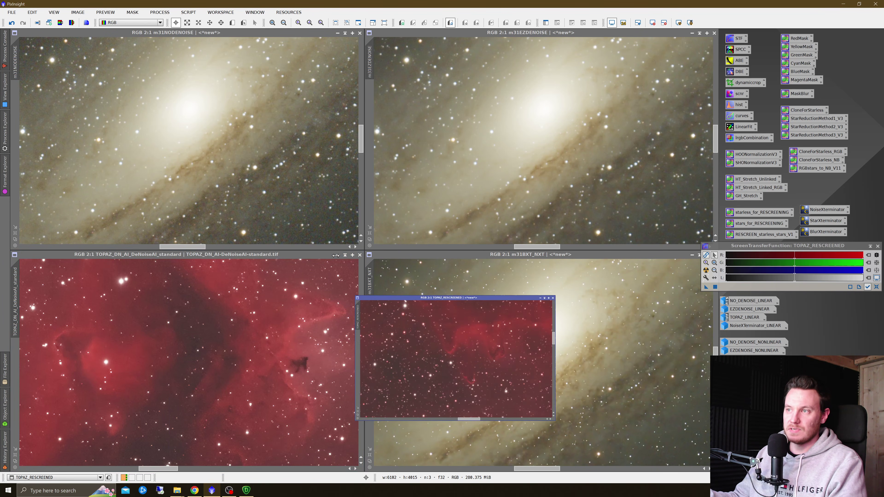
click(337, 255)
click(337, 255)
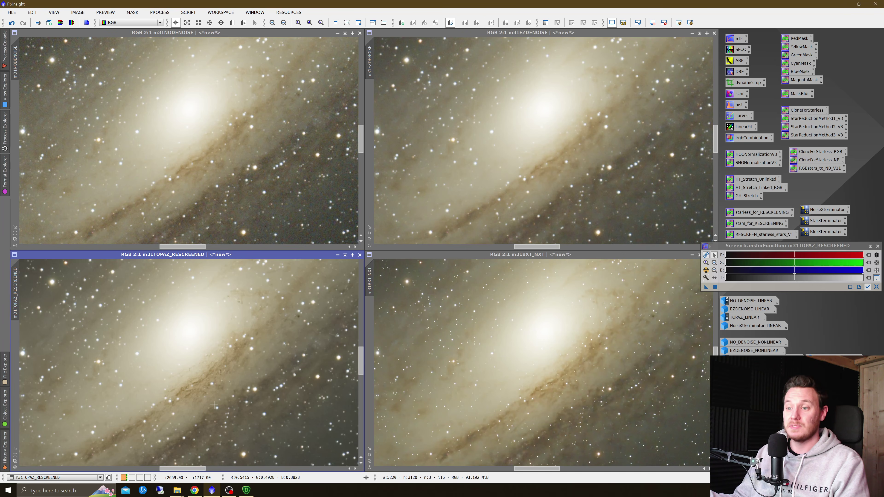
- Switch to Topaz DeNoise AI and close the m31TOPAZ_RESCREENED image without saving
click(246, 490)
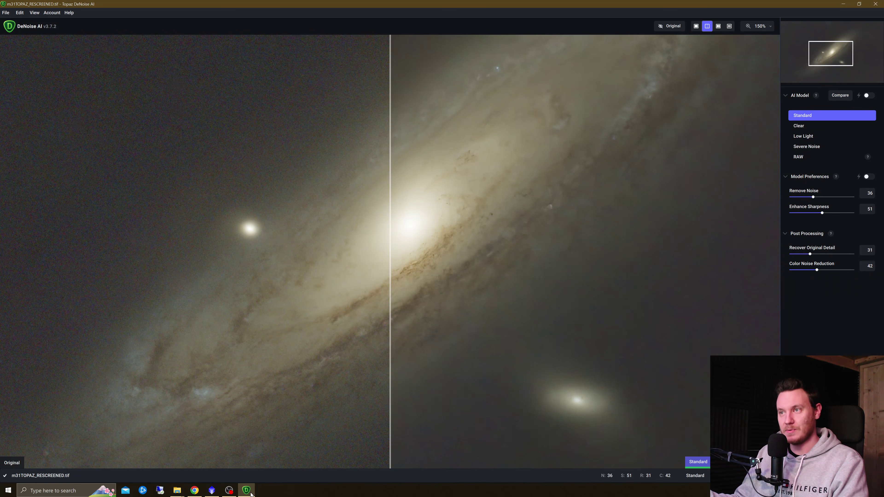
key(alt+F4)
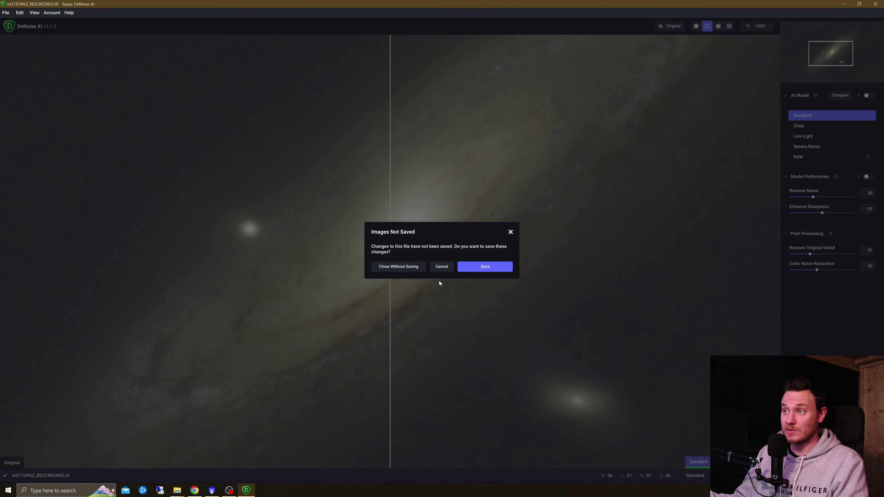
click(406, 270)
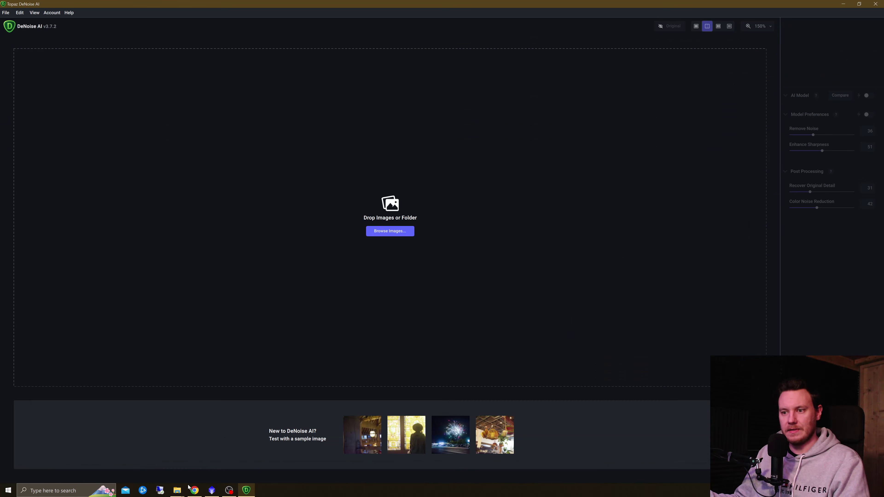
- Load the robin photo DSC_0090 from the demotp folder into Topaz DeNoise AI
mouse_move(177, 491)
click(210, 438)
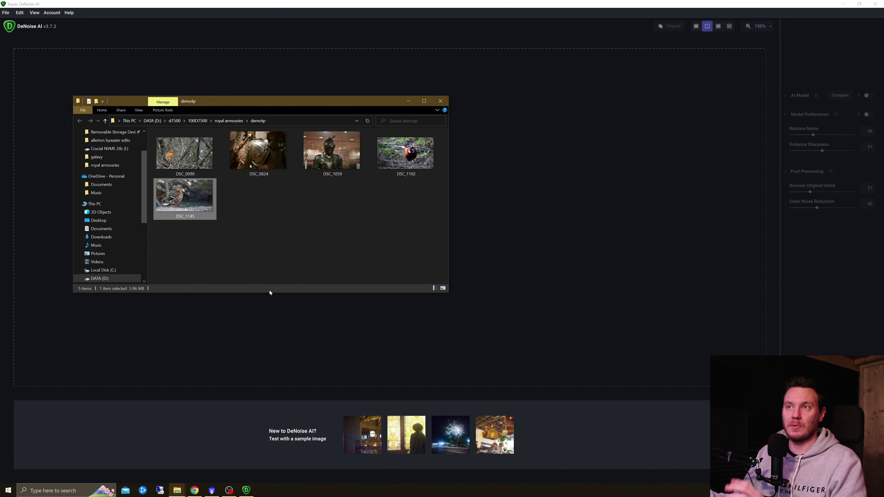
drag(180, 151, 510, 182)
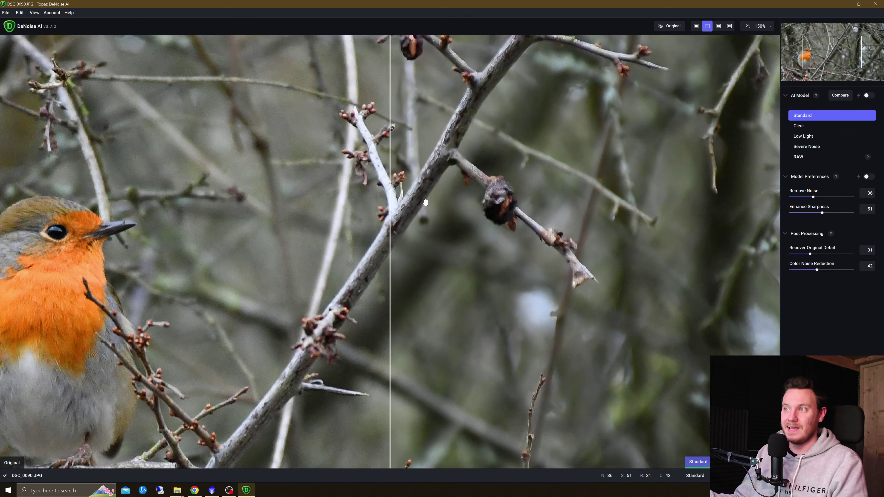
- Compare the original with the Standard result across the robin in split view, moving the divider onto its body
click(729, 26)
click(707, 26)
drag(437, 200, 539, 209)
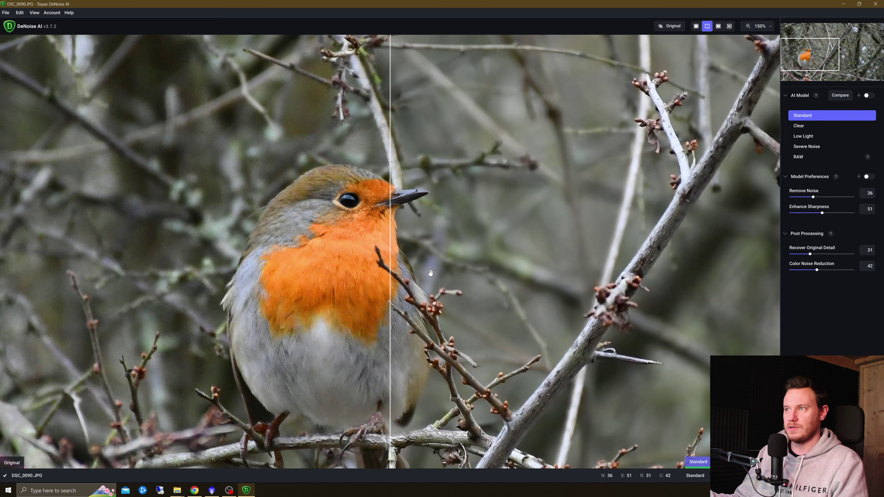
drag(406, 290, 470, 267)
drag(391, 265, 320, 261)
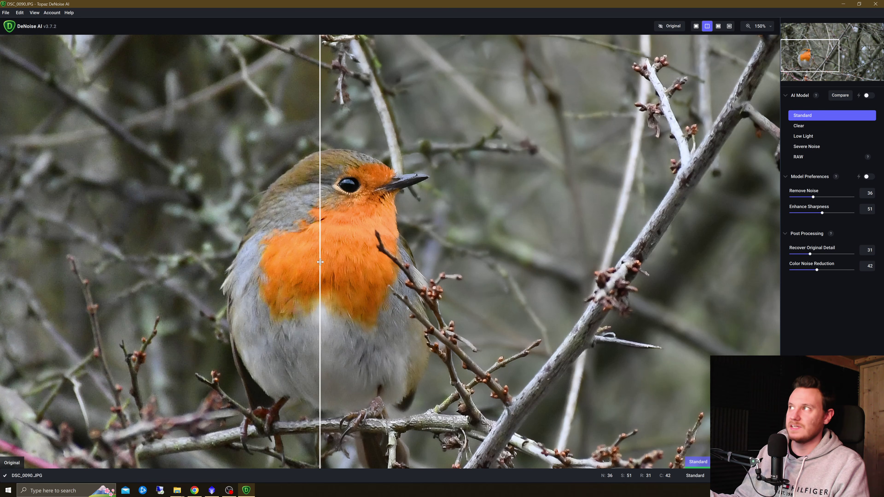
- Change the preview to side-by-side layout and compare the robin's plumage, head and background at several zoom levels
click(718, 26)
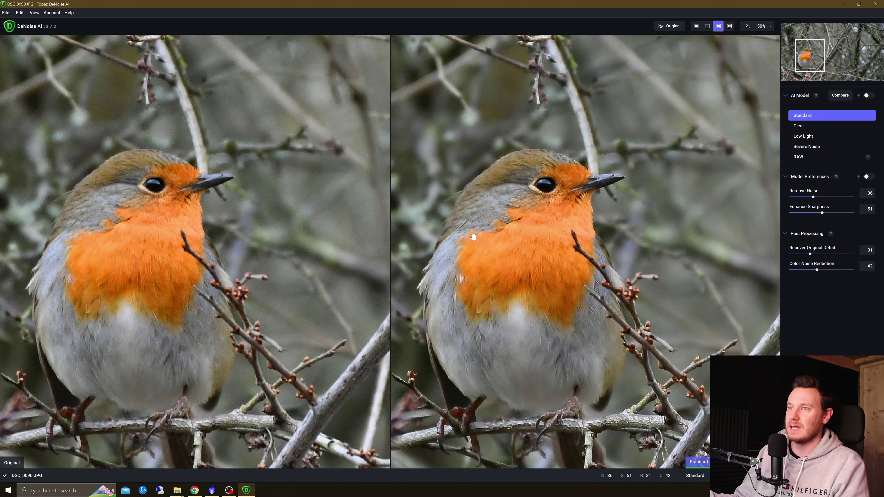
drag(476, 259, 469, 192)
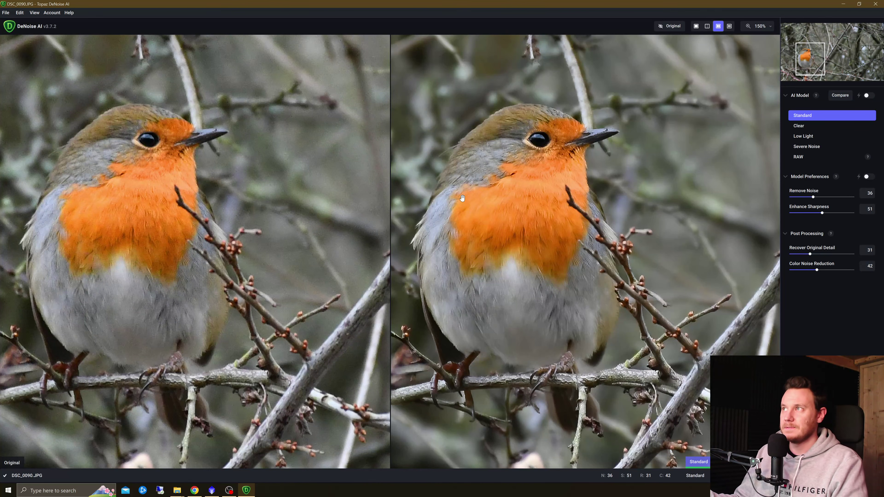
scroll(526, 131, up, 3)
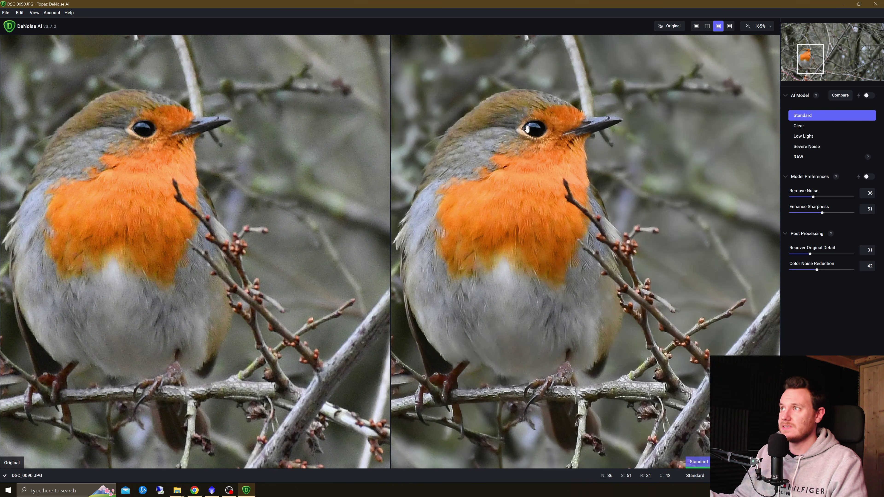
drag(554, 179, 542, 278)
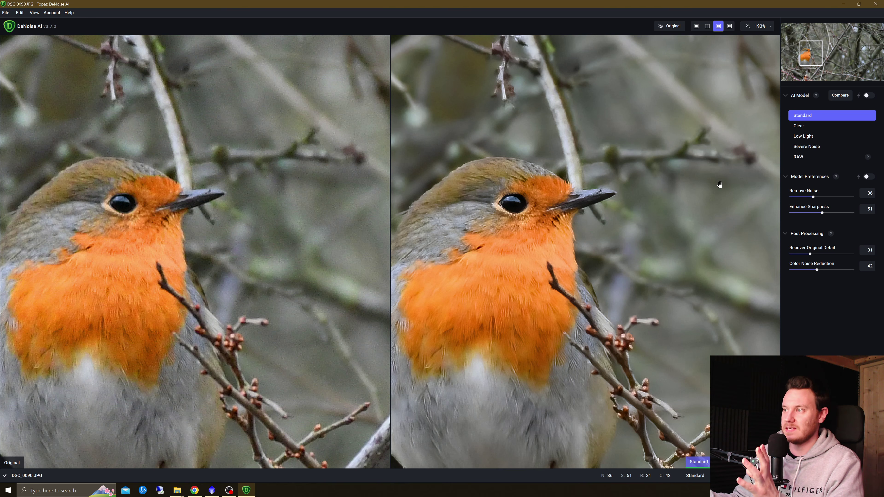
scroll(557, 295, down, 2)
drag(623, 371, 543, 278)
scroll(495, 293, down, 3)
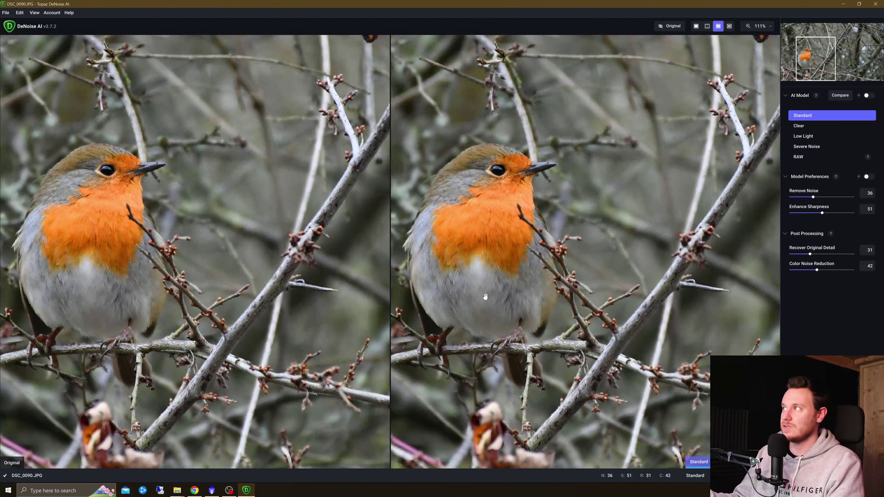
scroll(485, 296, down, 5)
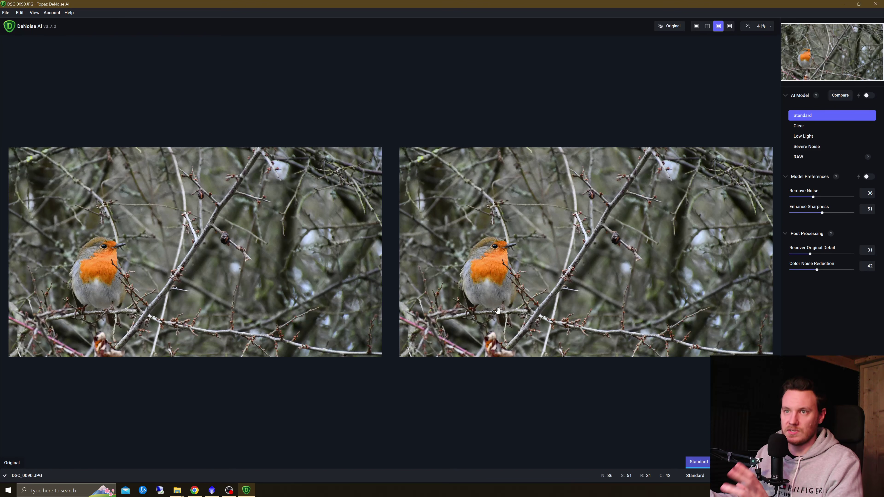
- Close the DSC_0090 photo without saving
key(ctrl+w)
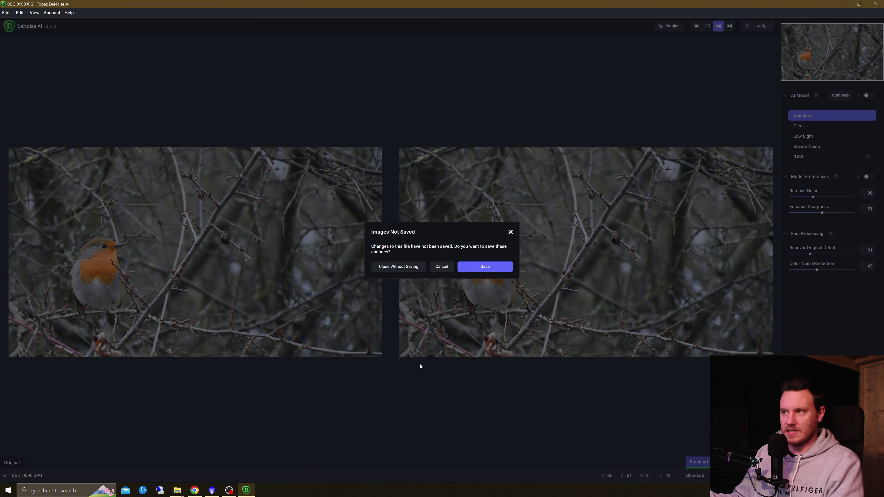
click(398, 267)
mouse_move(177, 490)
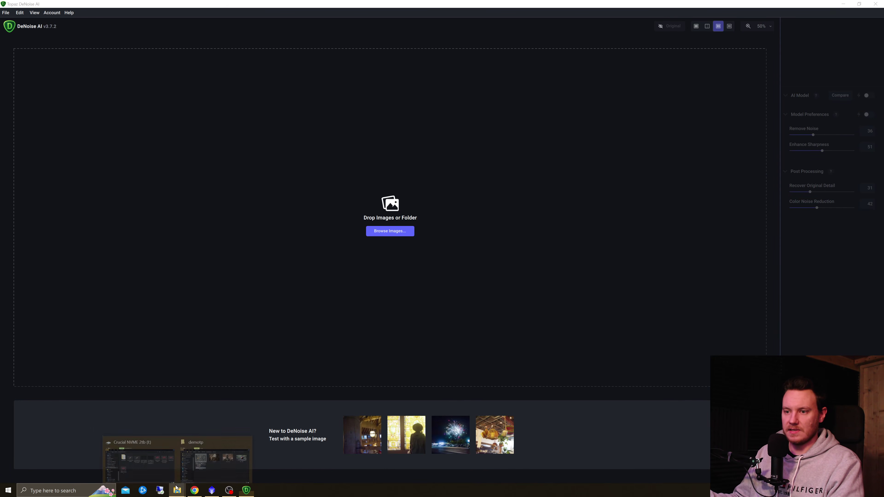
- Load the armour photo DSC_0824 from the demotp folder into Topaz DeNoise AI
click(203, 447)
drag(263, 163, 523, 178)
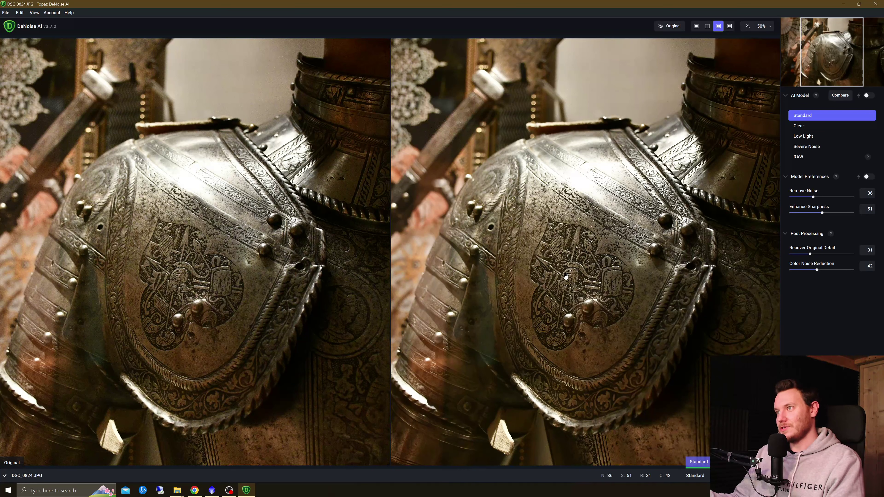
- Compare the original with the Standard result side by side on the armour's engraved shoulder plate, collar and plain background
scroll(560, 288, up, 3)
drag(592, 284, 597, 256)
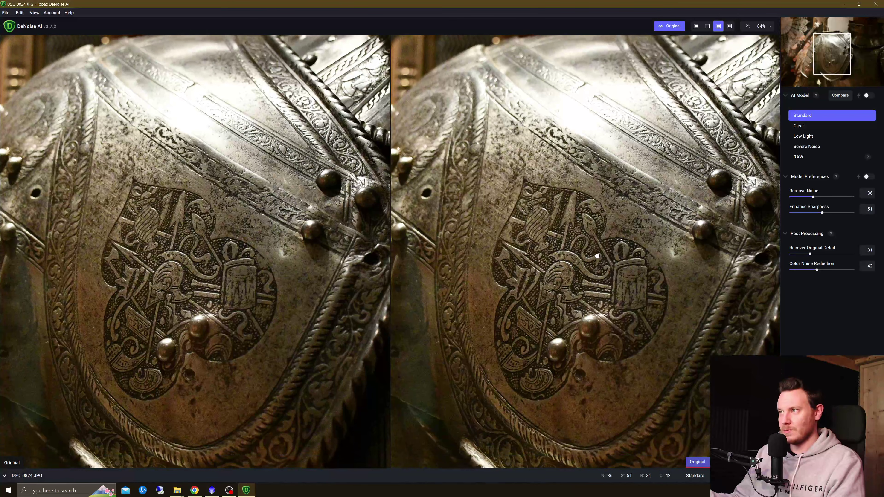
scroll(597, 256, up, 5)
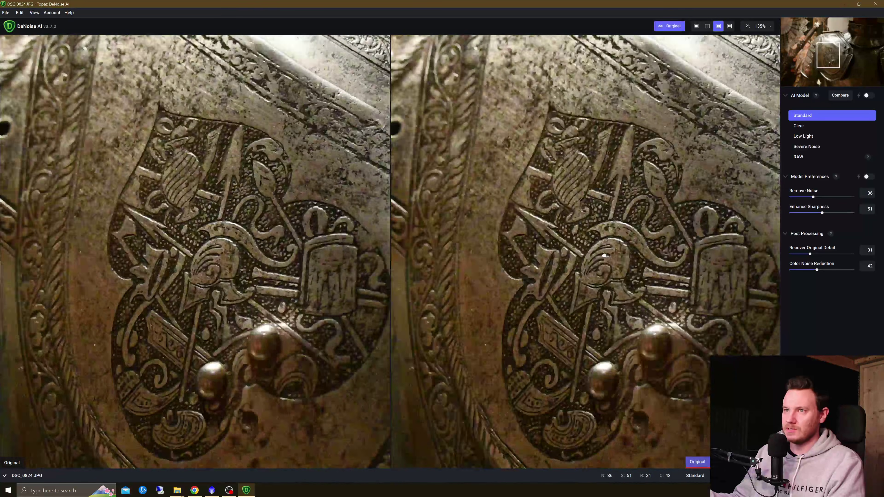
click(604, 255)
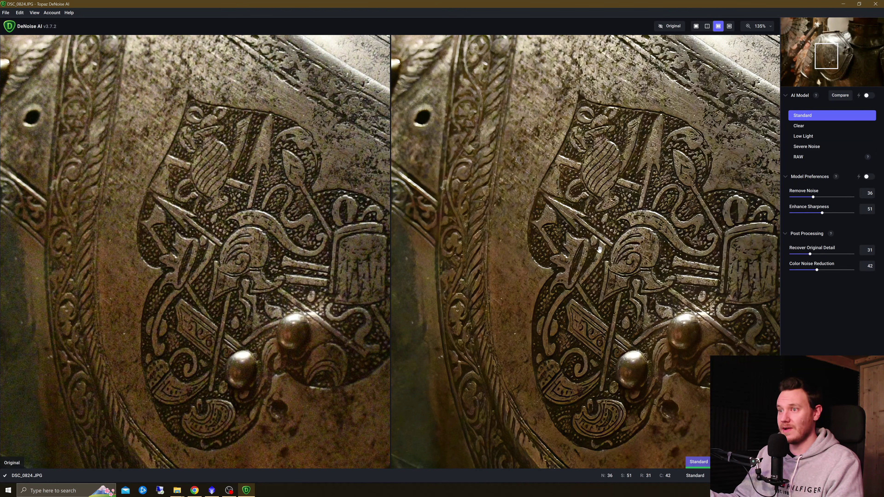
drag(600, 249, 486, 354)
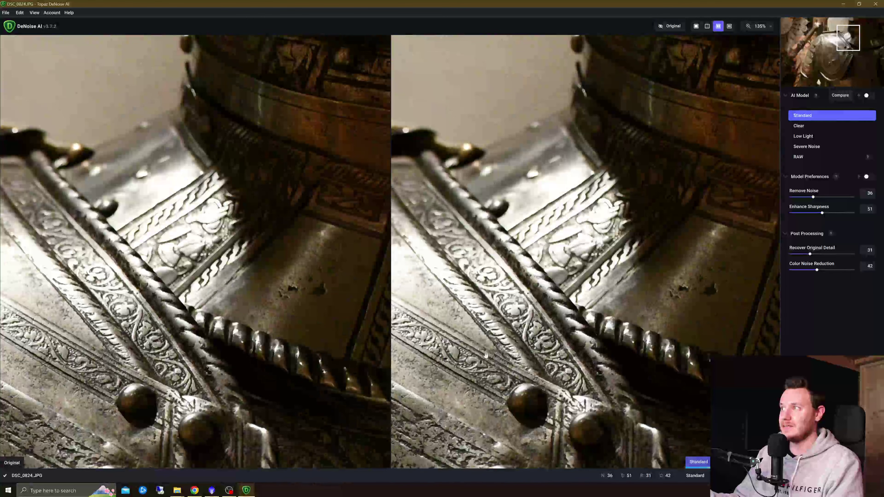
drag(418, 313, 466, 442)
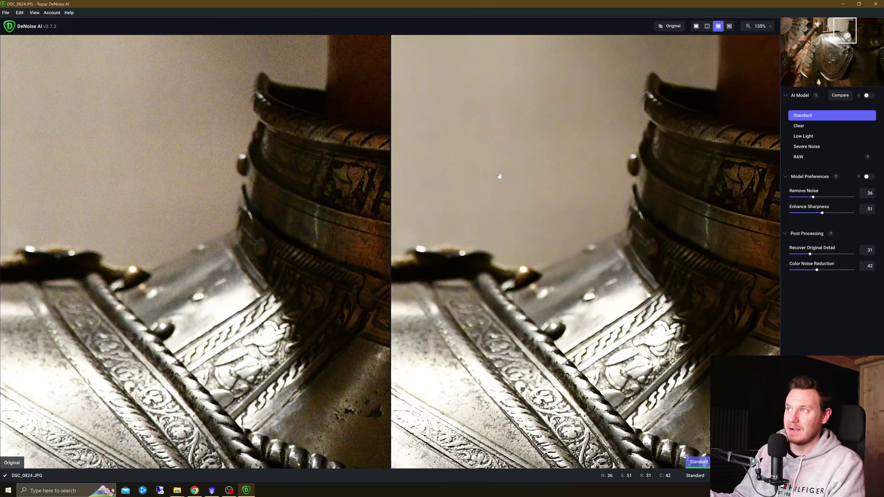
drag(692, 142, 565, 139)
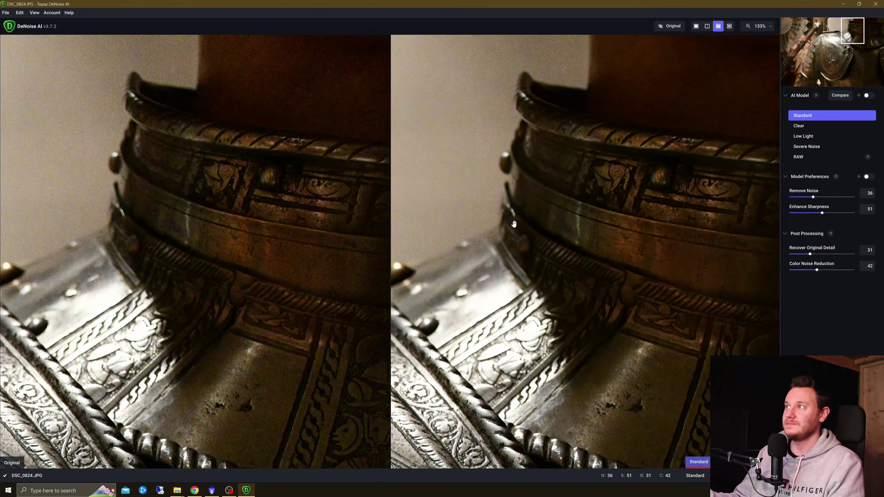
scroll(514, 224, down, 8)
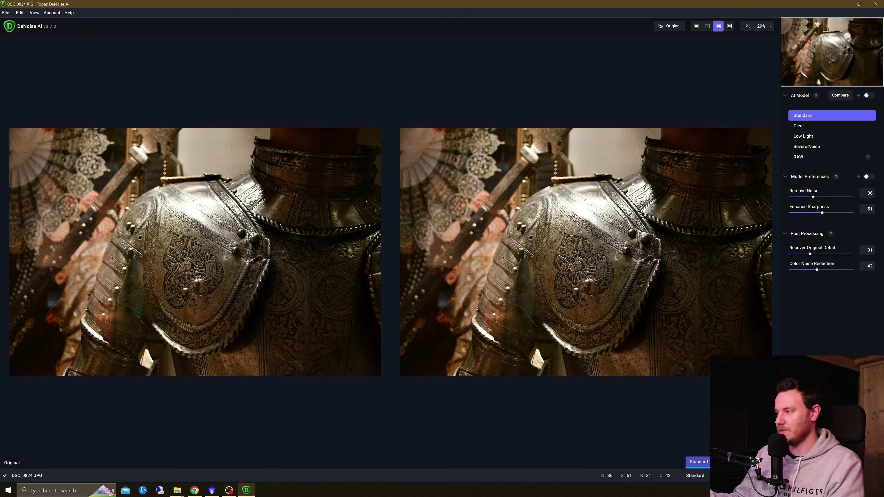
- Close the DSC_0824 photo without saving and load the knight's helmet photo DSC_1059 from the demotp folder
key(ctrl+w)
click(409, 267)
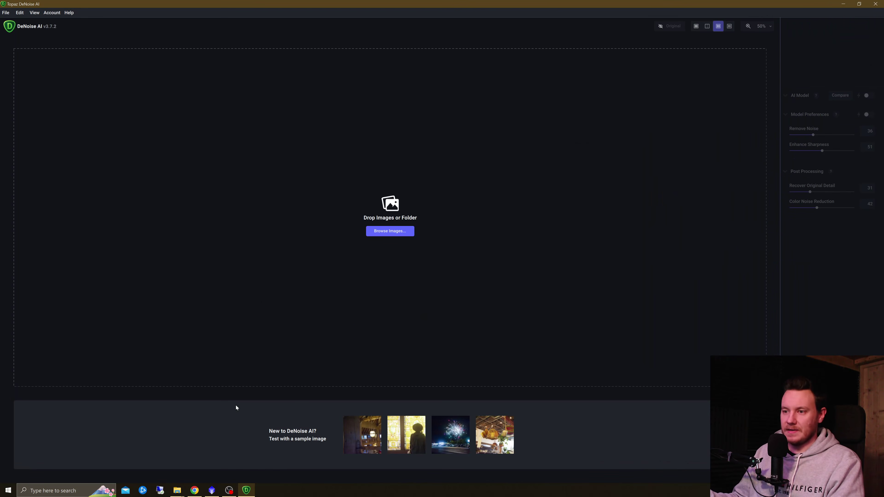
mouse_move(177, 490)
click(216, 460)
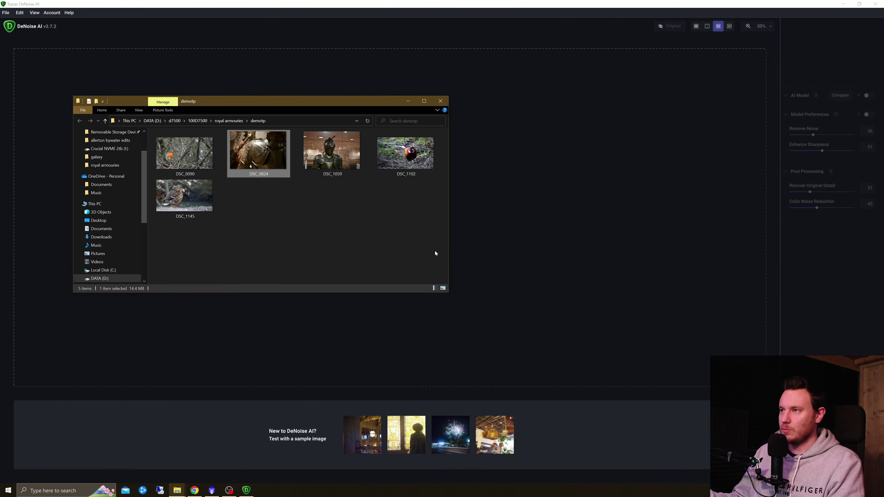
drag(327, 165, 512, 216)
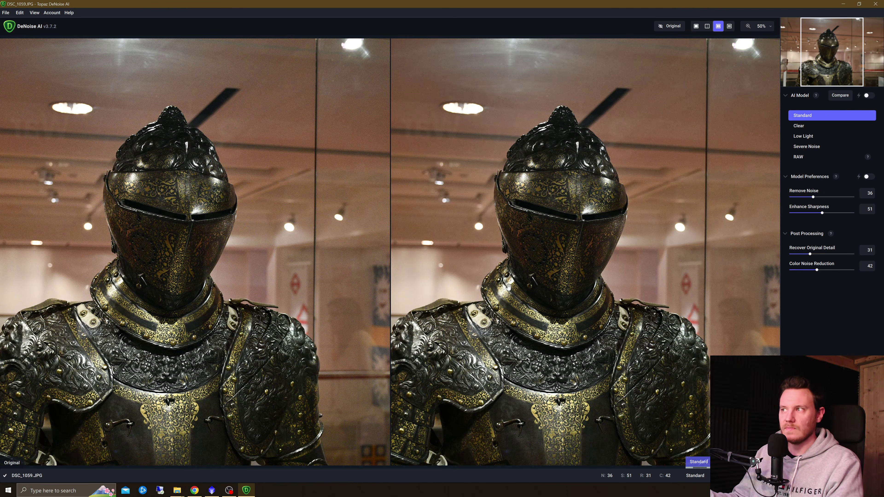
- Compare the original with the Standard result on the knight's helmet, visor, neck guard and shoulder armour at close zoom
scroll(527, 285, up, 1)
scroll(527, 286, up, 1)
scroll(474, 222, up, 3)
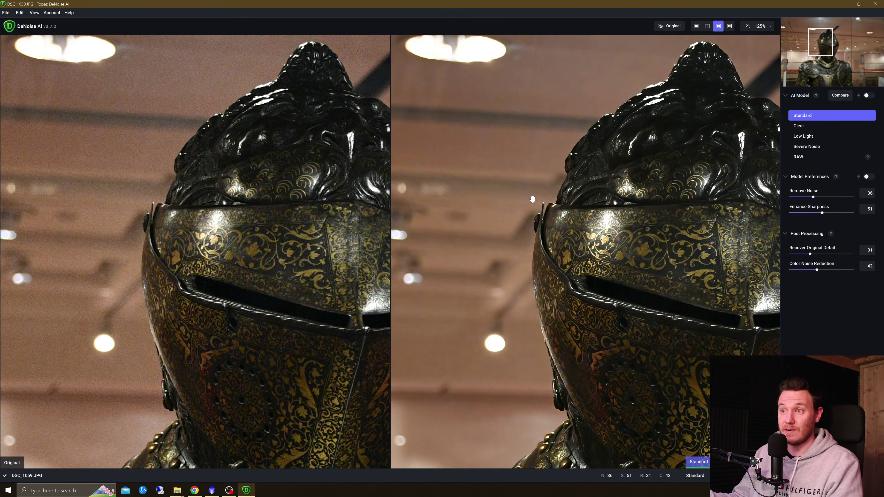
drag(587, 315, 571, 142)
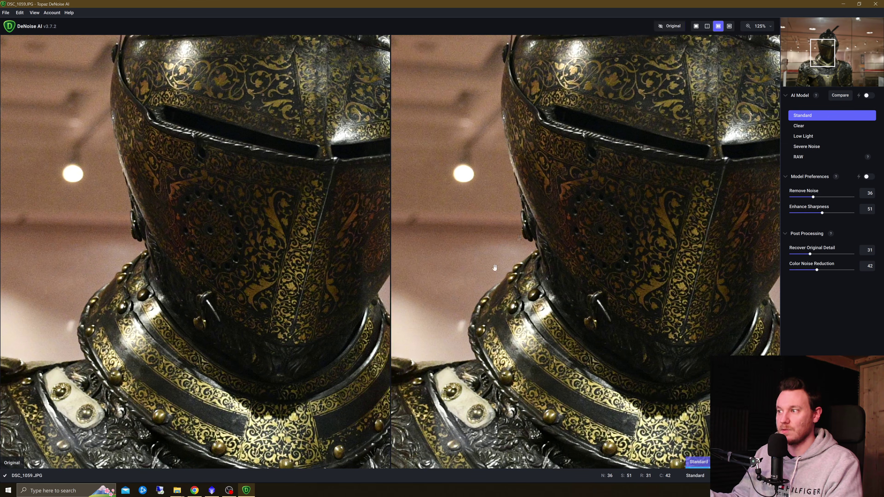
drag(505, 251, 504, 199)
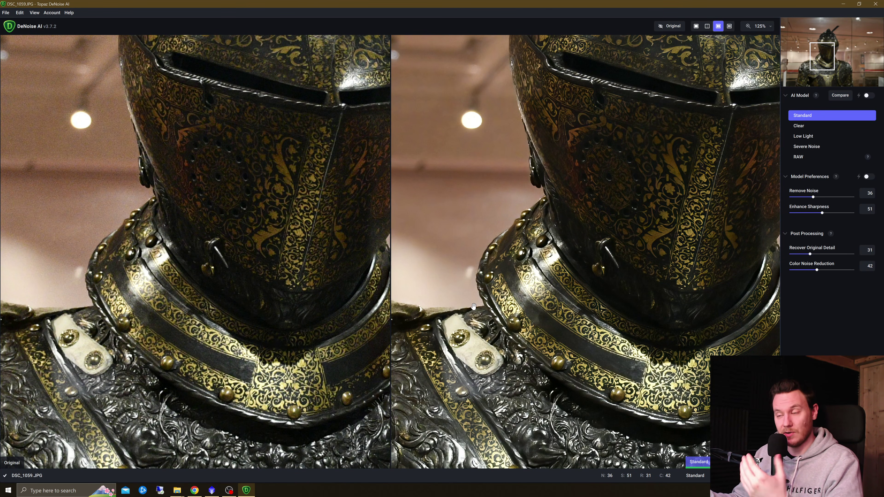
drag(474, 306, 630, 158)
drag(456, 222, 629, 135)
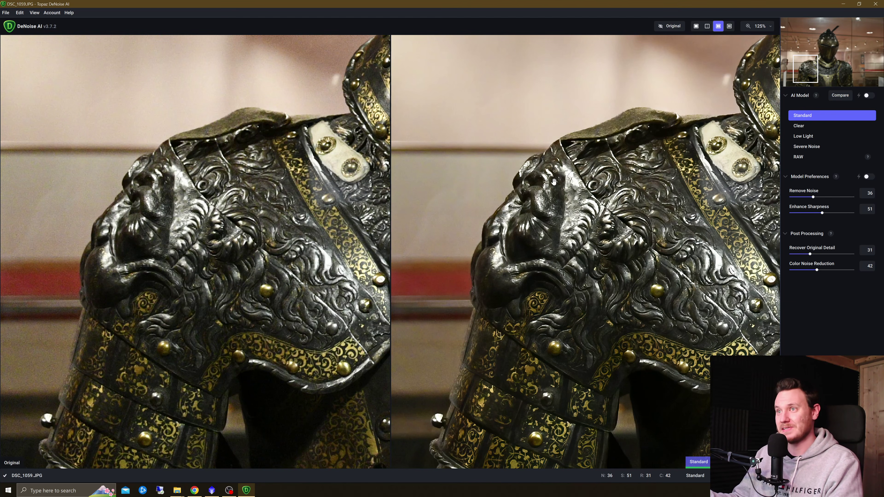
scroll(620, 241, down, 7)
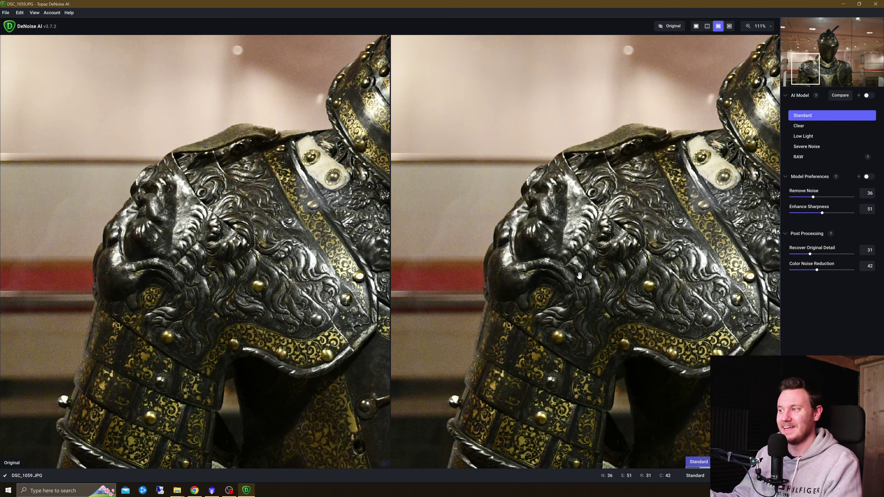
scroll(583, 272, down, 3)
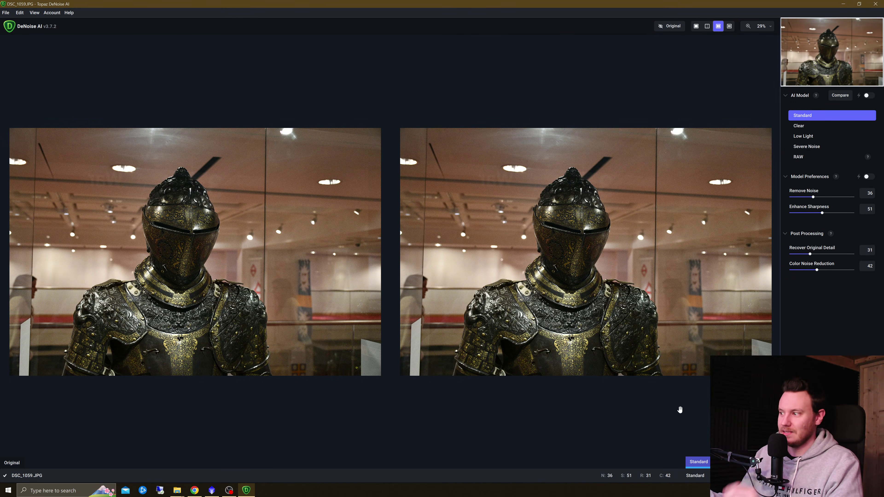
- Close the DSC_1059 photo without saving and load the duck photo DSC_1145 from the demotp folder
key(ctrl+w)
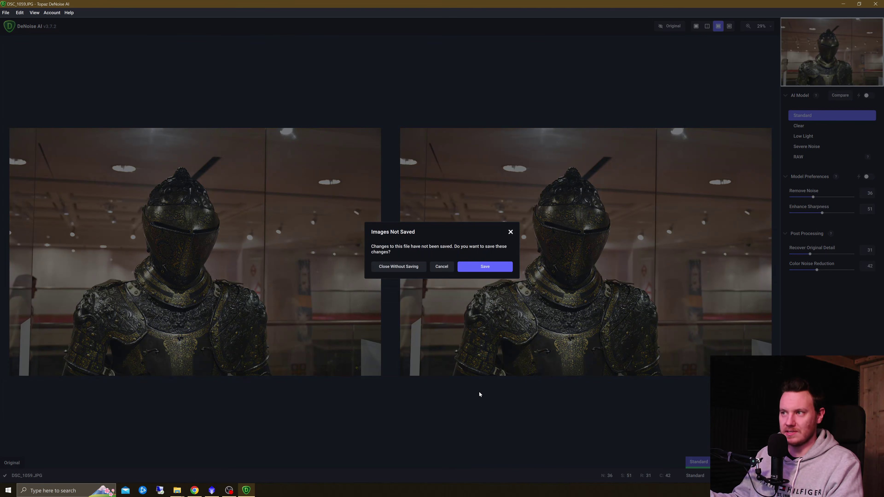
click(404, 266)
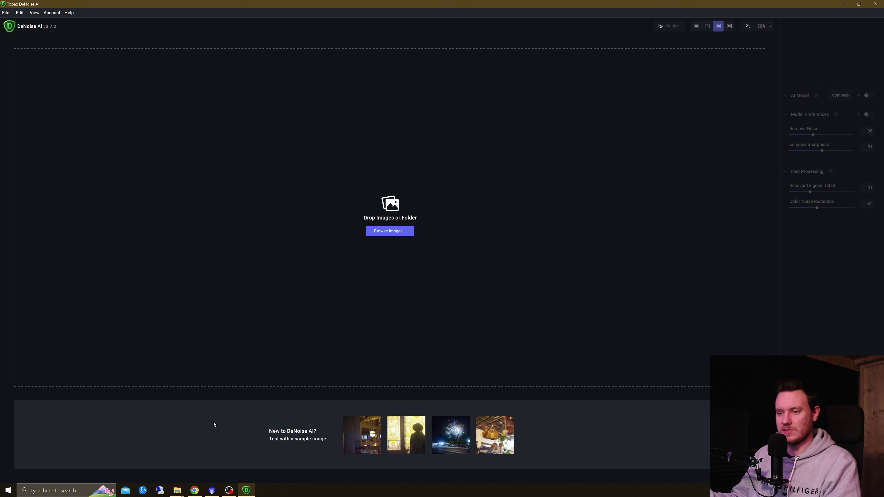
mouse_move(179, 494)
click(219, 449)
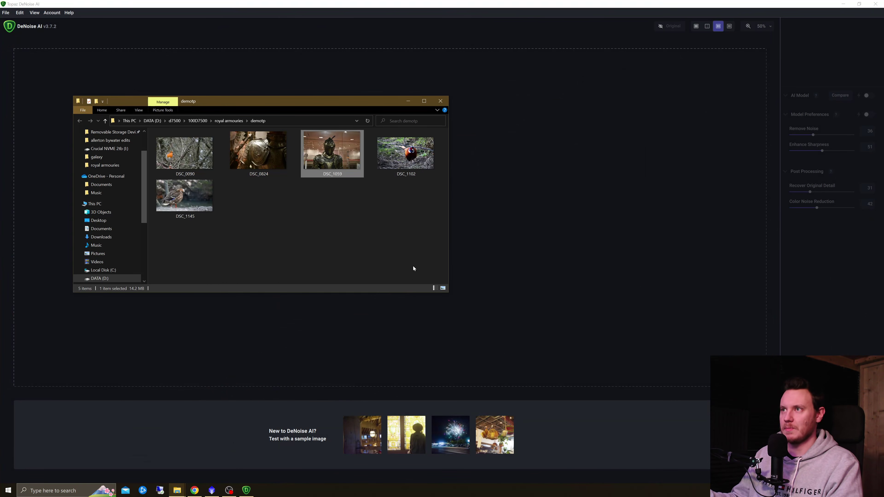
drag(188, 202, 506, 205)
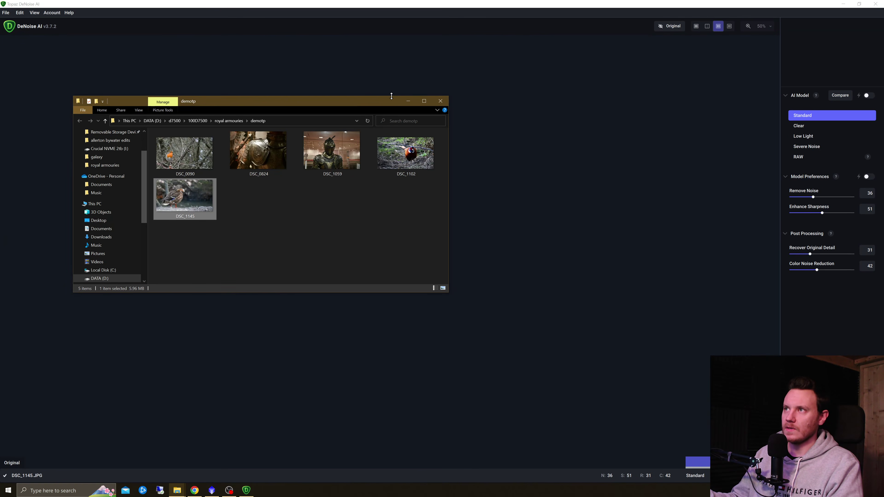
- Compare the original with the Standard result on the duck's head, plumage and blurred background at close zoom
scroll(483, 218, up, 5)
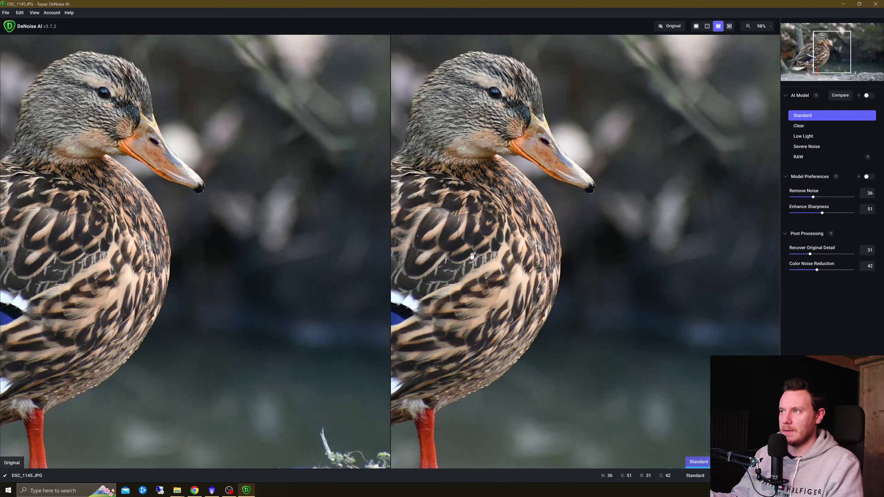
drag(526, 240, 562, 305)
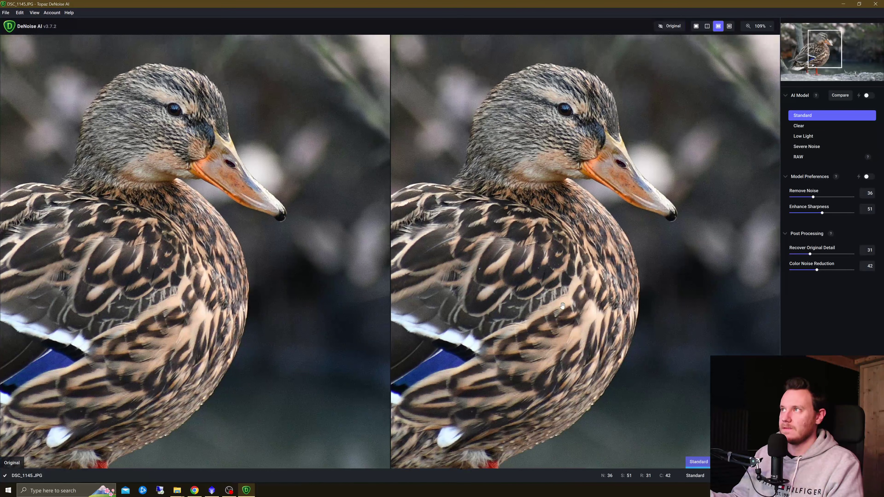
scroll(504, 165, up, 3)
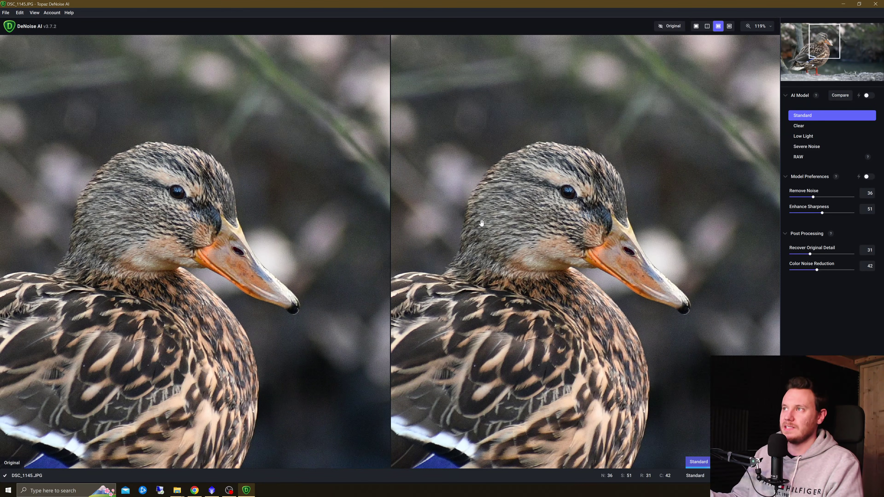